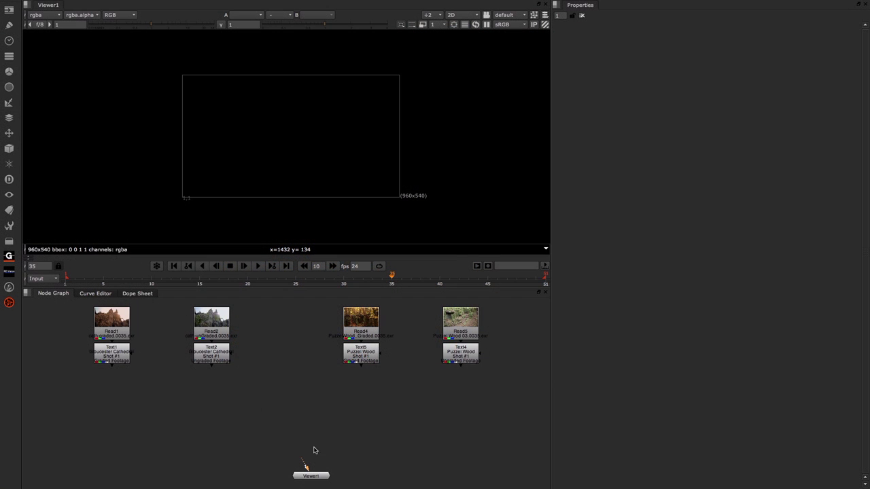
Cycle Viewer1 through the graded and ungraded Gloucester Cathedral and Puzzel Wood clips, ending on graded Text1
{"action": "left_click_drag", "start_coordinate": [303, 468], "coordinate": [114, 358]}
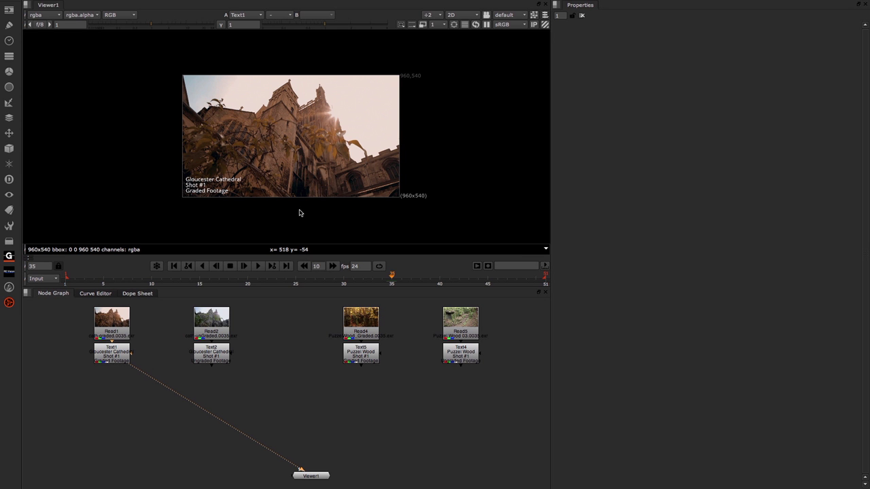
{"action": "key", "text": "f"}
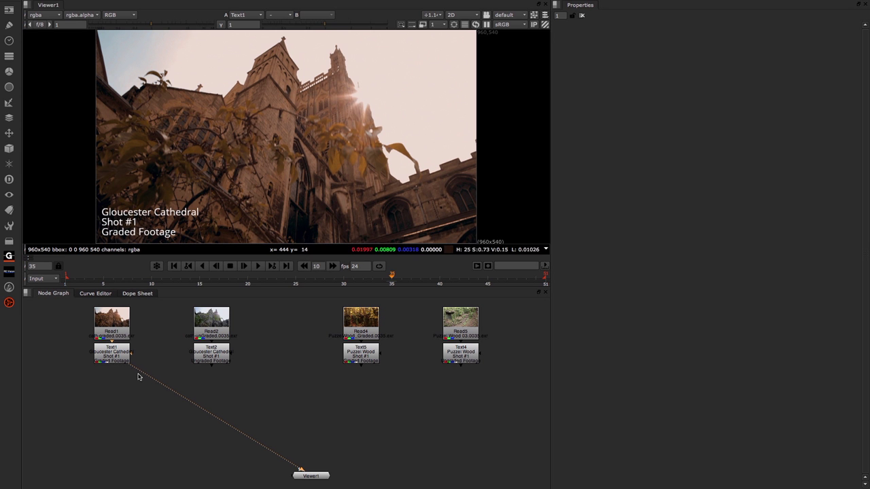
{"action": "left_click_drag", "start_coordinate": [134, 367], "coordinate": [211, 360]}
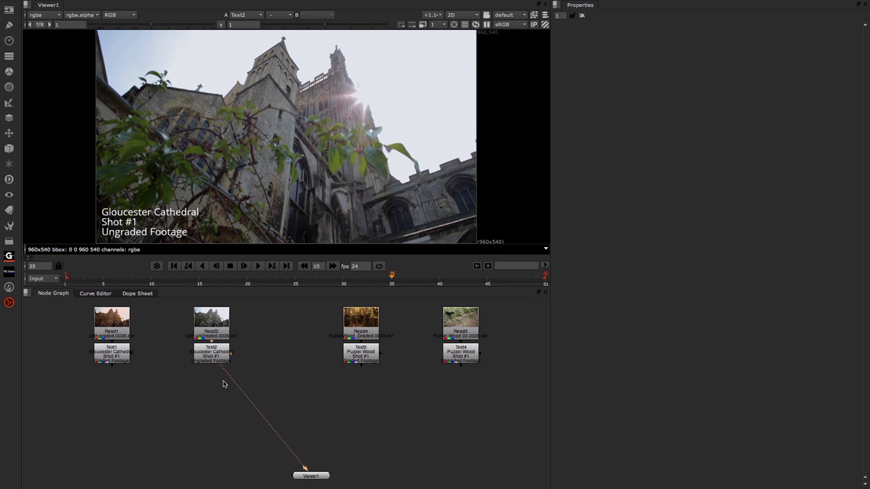
{"action": "left_click", "coordinate": [230, 374]}
{"action": "left_click_drag", "start_coordinate": [230, 374], "coordinate": [361, 356]}
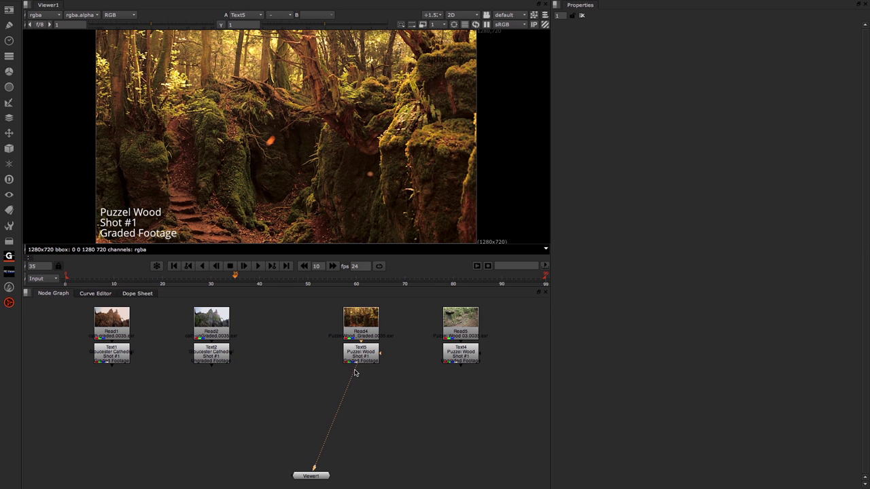
{"action": "left_click_drag", "start_coordinate": [356, 374], "coordinate": [461, 361]}
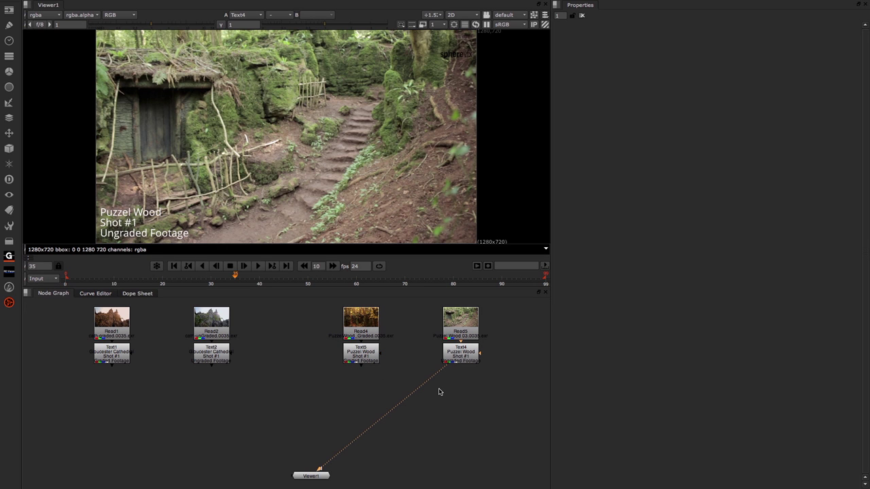
{"action": "left_click_drag", "start_coordinate": [441, 369], "coordinate": [114, 364]}
Move Viewer1 near Text1 and create a MatchGrade node by searching 'match'
{"action": "left_click_drag", "start_coordinate": [313, 476], "coordinate": [170, 446]}
{"action": "left_click", "coordinate": [179, 408]}
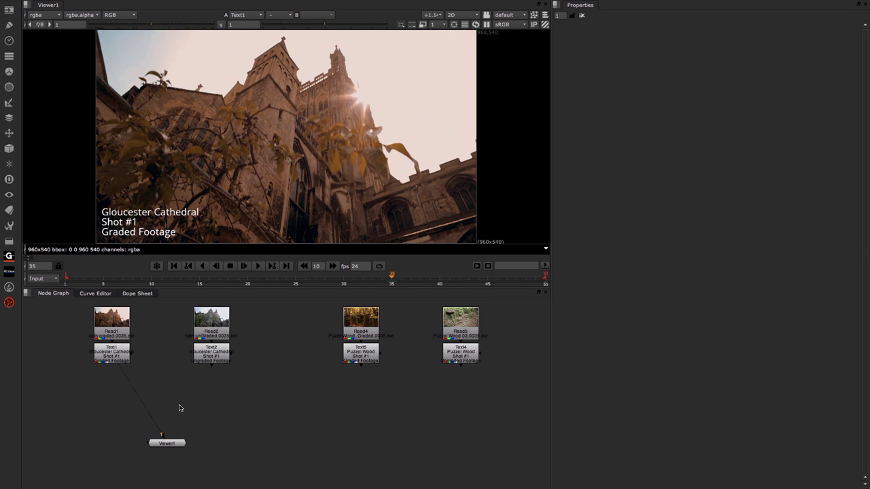
{"action": "key", "text": "Tab"}
{"action": "type", "text": "match"}
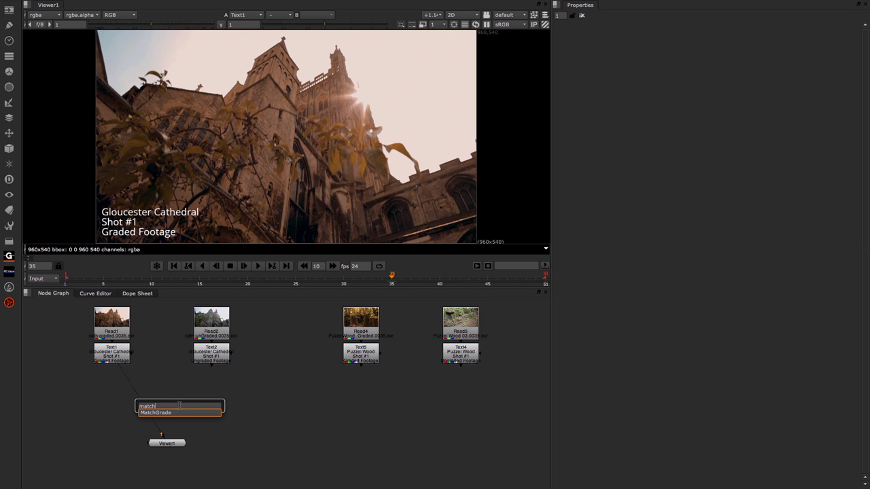
{"action": "key", "text": "Return"}
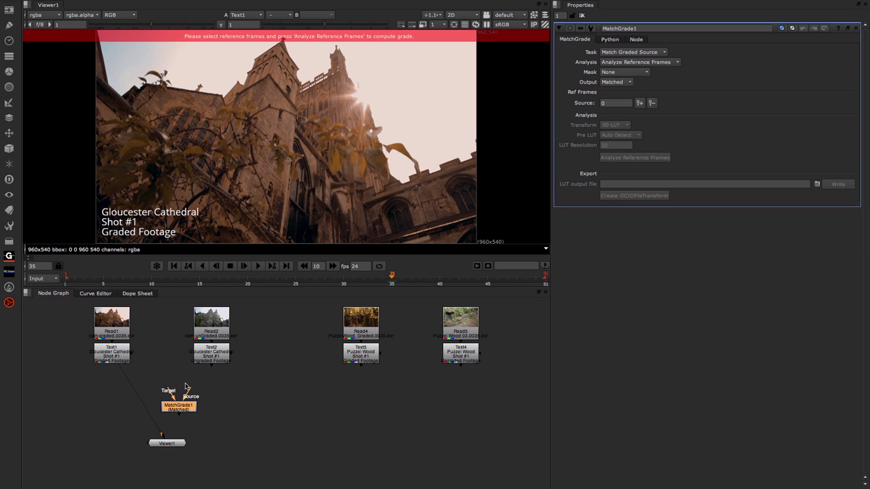
Find MatchGrade in the Color toolbar menu and start wiring MatchGrade1's Source input
{"action": "left_click", "coordinate": [10, 72]}
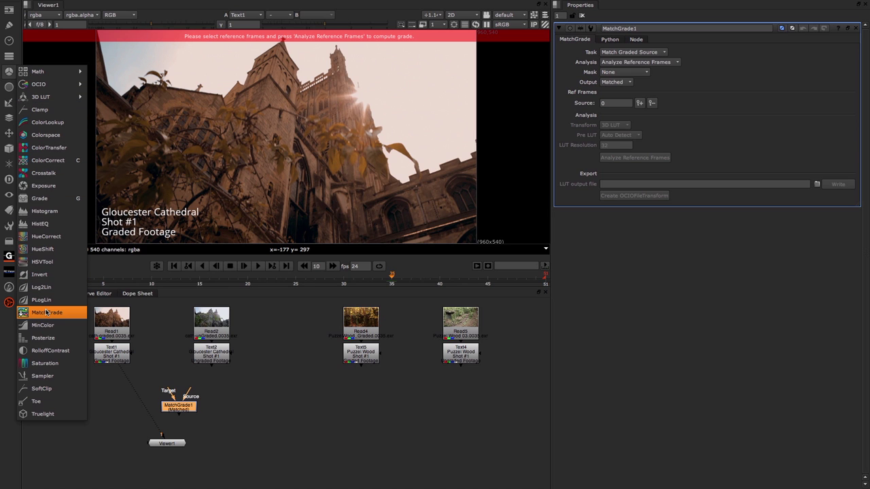
{"action": "left_click", "coordinate": [211, 386]}
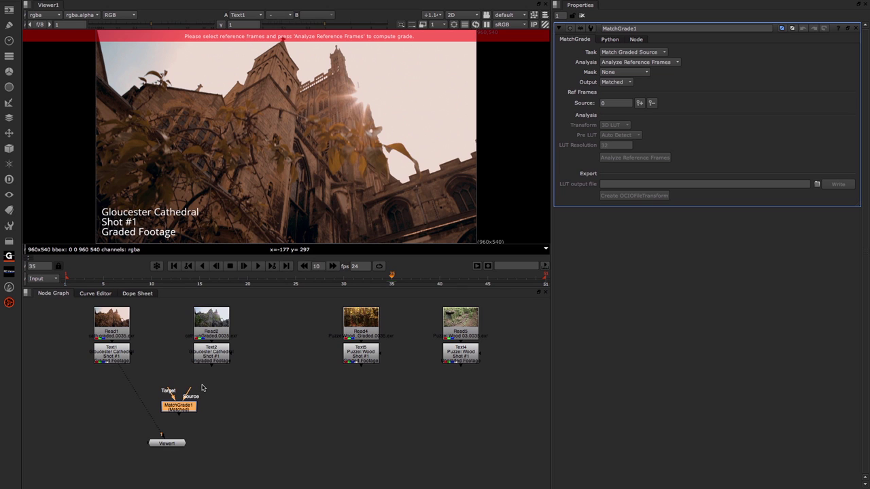
{"action": "left_click_drag", "start_coordinate": [187, 394], "coordinate": [144, 382]}
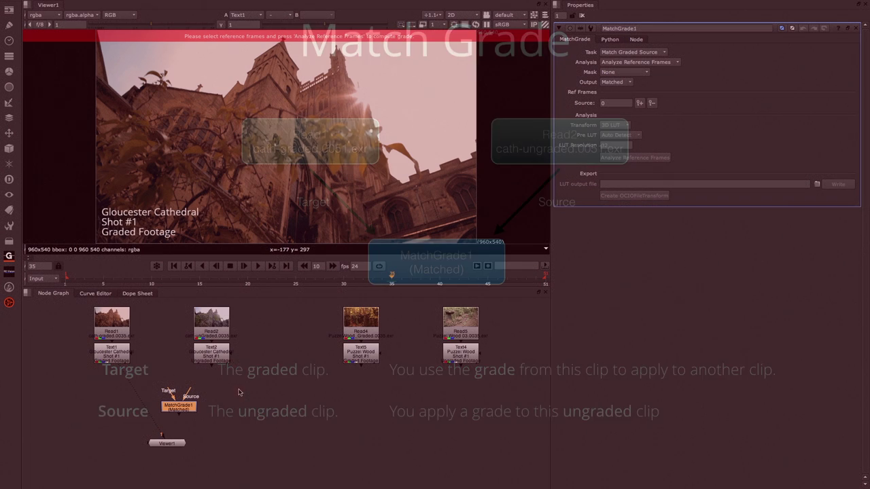
Connect ungraded Text2 as MatchGrade1's Source and graded Text1 as Target, then view MatchGrade1
{"action": "left_click_drag", "start_coordinate": [189, 391], "coordinate": [213, 356]}
{"action": "left_click_drag", "start_coordinate": [172, 394], "coordinate": [113, 359]}
{"action": "key", "text": "1"}
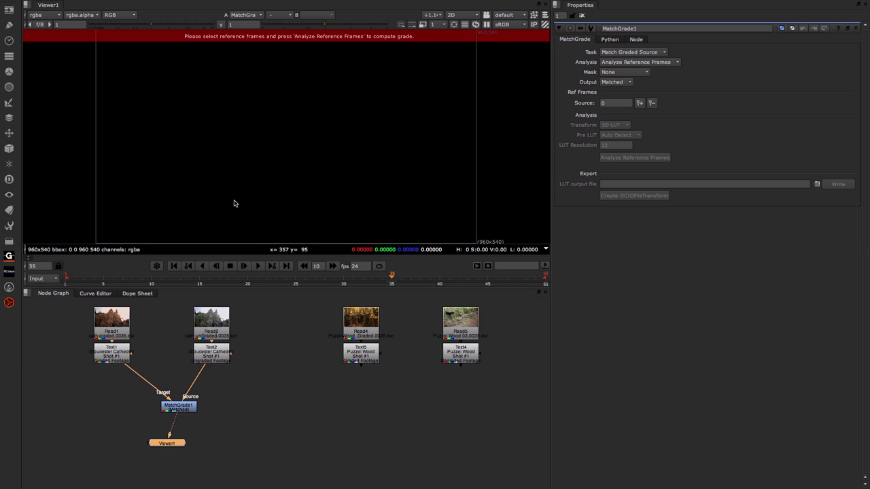
{"action": "left_click_drag", "start_coordinate": [179, 412], "coordinate": [161, 412]}
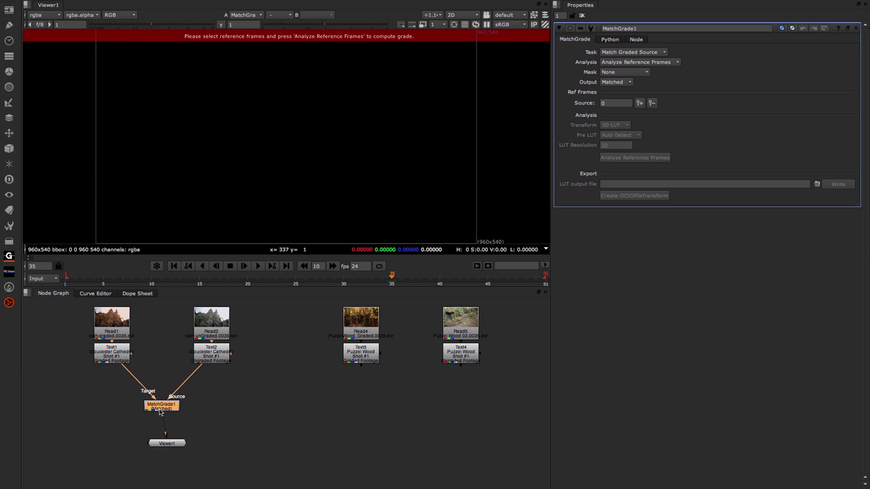
{"action": "left_click", "coordinate": [627, 53]}
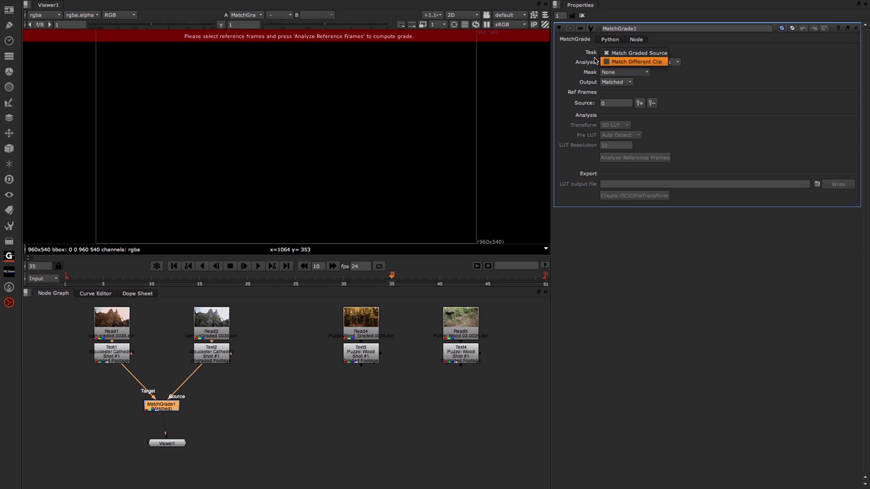
{"action": "left_click", "coordinate": [574, 60]}
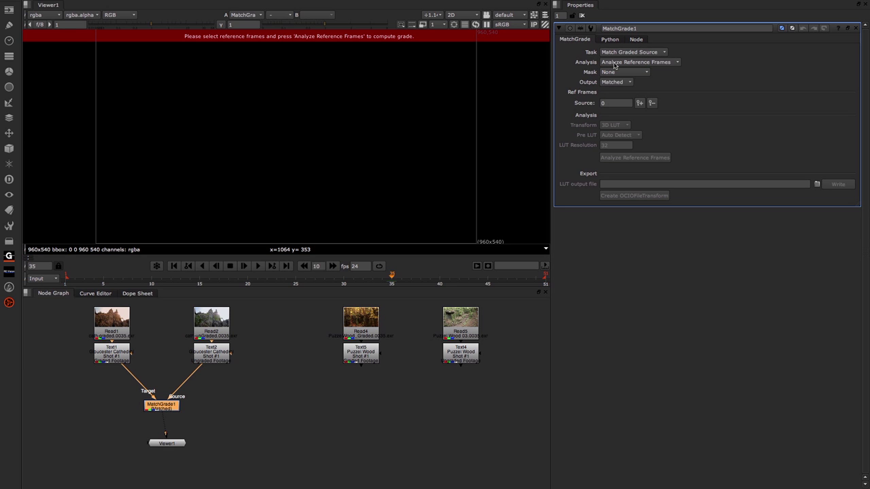
{"action": "left_click", "coordinate": [646, 63]}
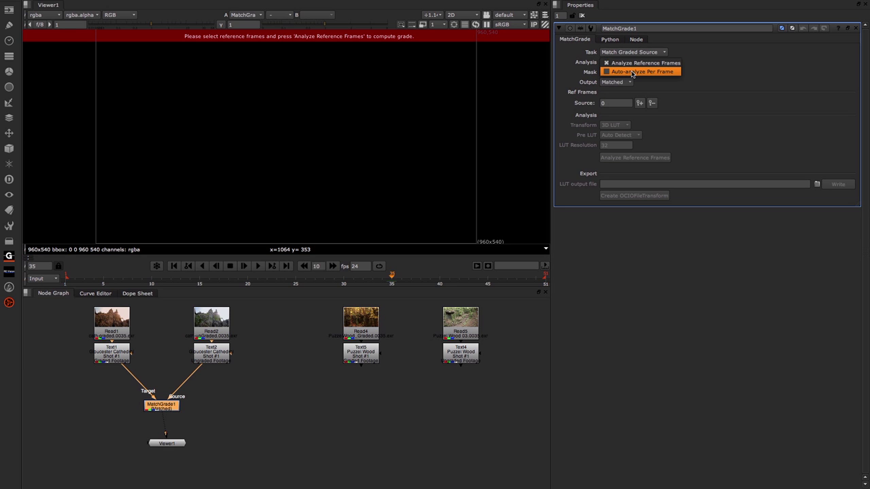
{"action": "left_click", "coordinate": [730, 74]}
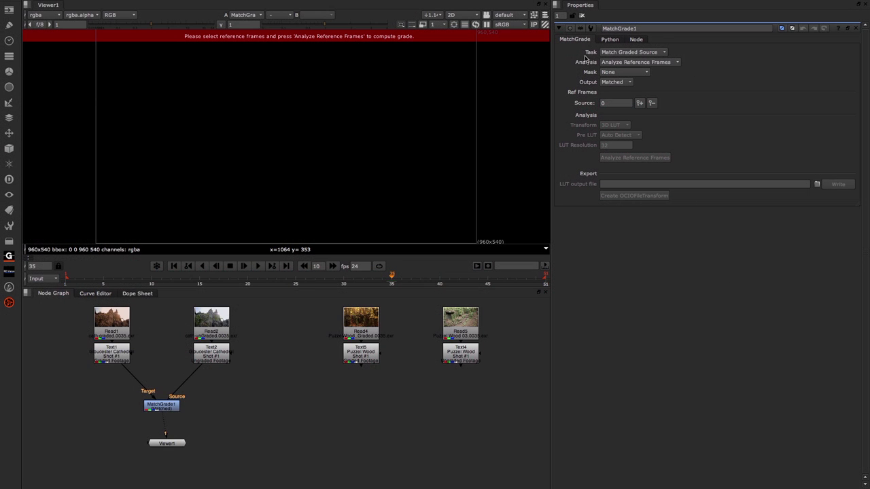
Keep the Match Graded Source task and add Source reference frames 1, 51 and 25
{"action": "left_click", "coordinate": [636, 53]}
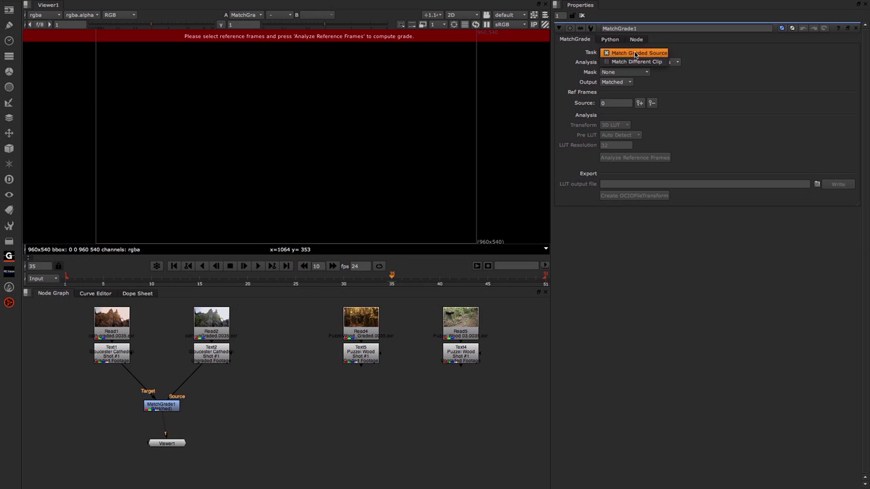
{"action": "left_click", "coordinate": [620, 54]}
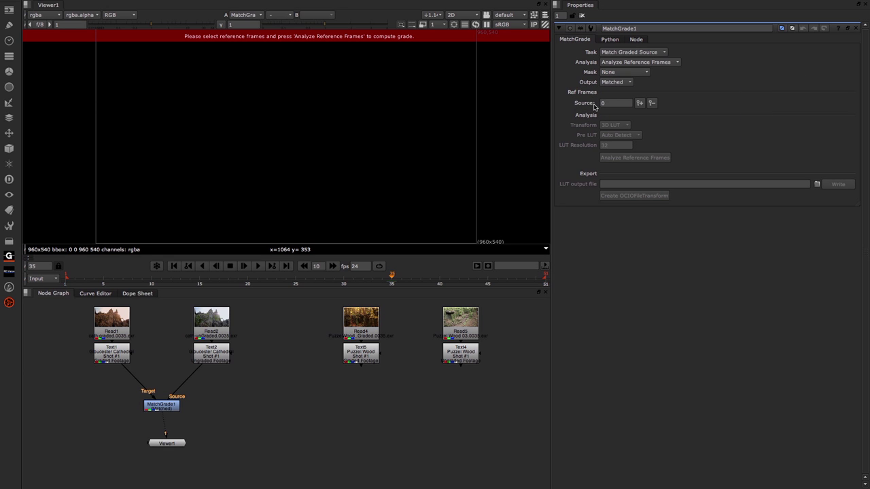
{"action": "left_click", "coordinate": [174, 266]}
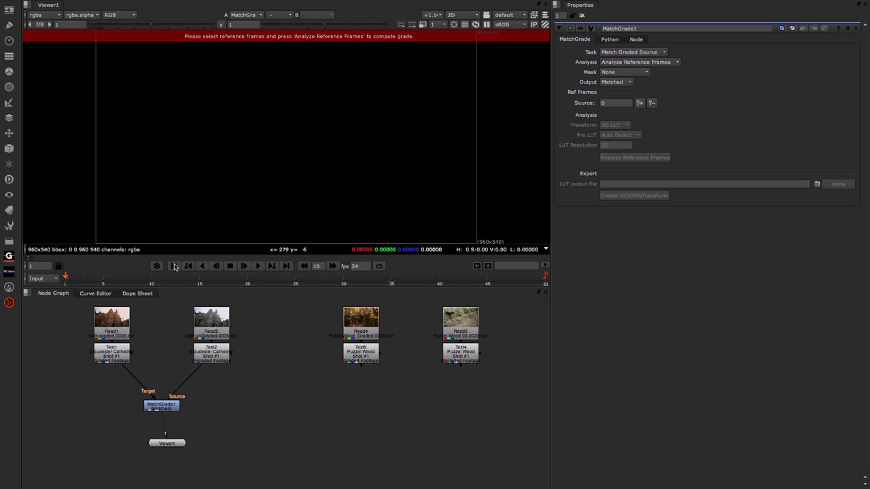
{"action": "left_click", "coordinate": [640, 103]}
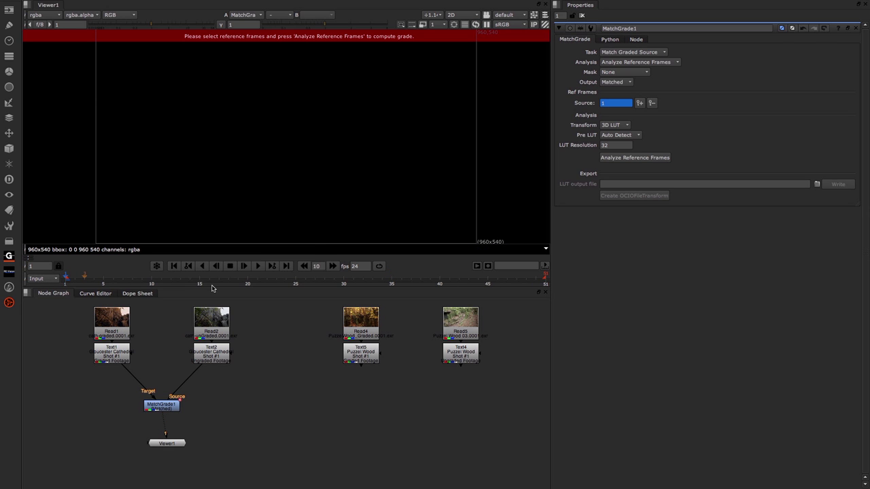
{"action": "left_click", "coordinate": [286, 266]}
{"action": "left_click", "coordinate": [640, 102]}
{"action": "left_click", "coordinate": [296, 279]}
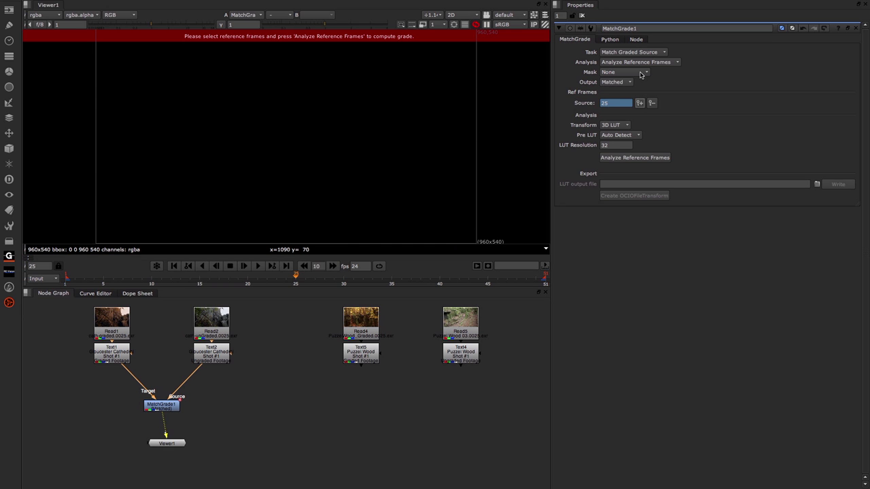
{"action": "left_click", "coordinate": [639, 103]}
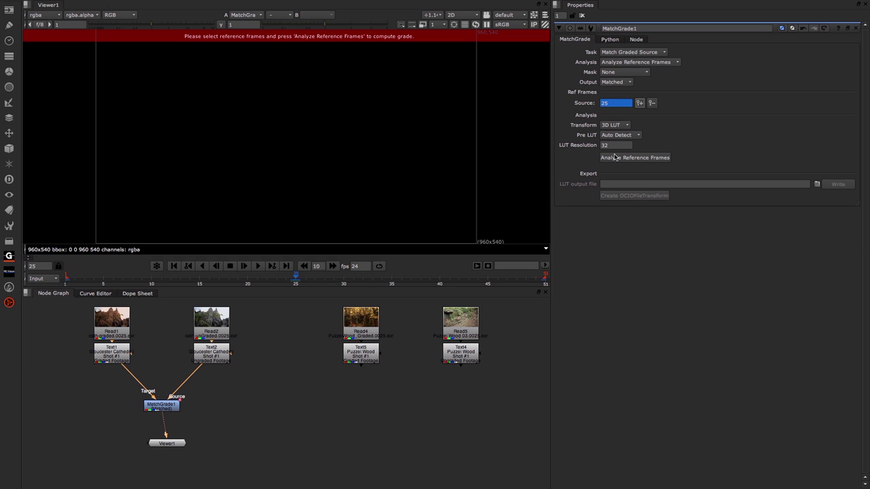
Analyze MatchGrade1's reference frames, then view graded Text1 for comparison
{"action": "left_click", "coordinate": [606, 163]}
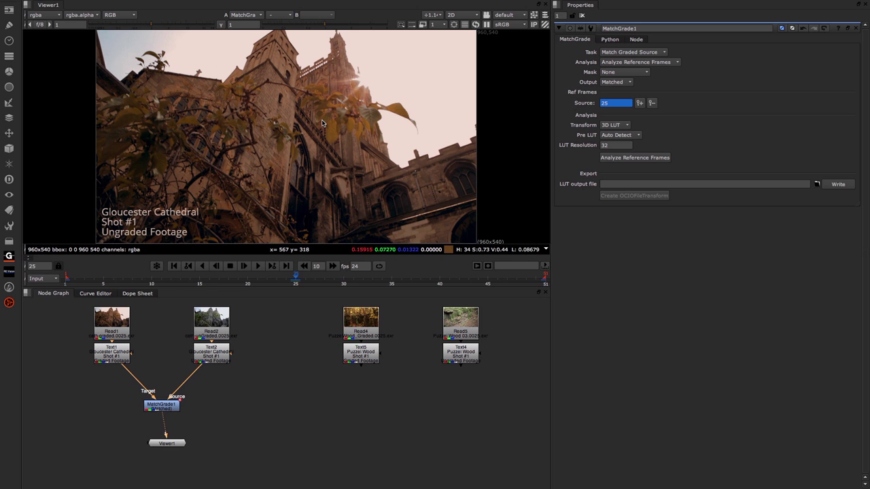
{"action": "left_click", "coordinate": [109, 351]}
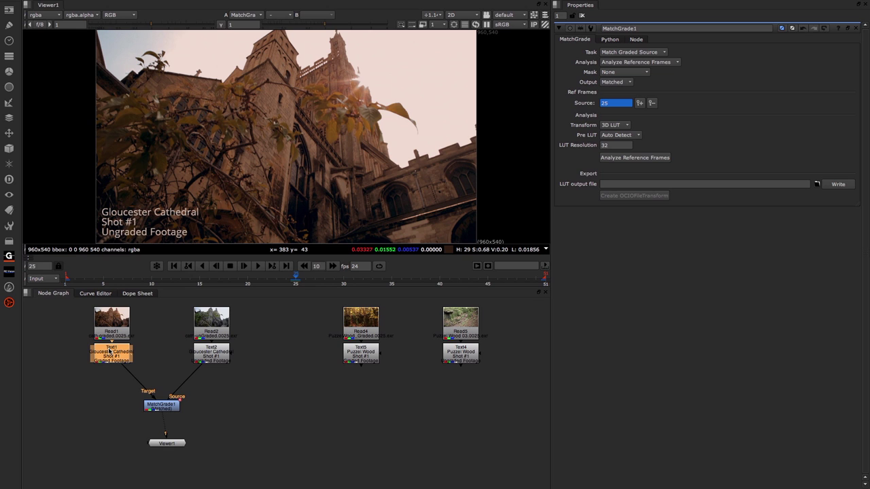
{"action": "key", "text": "1"}
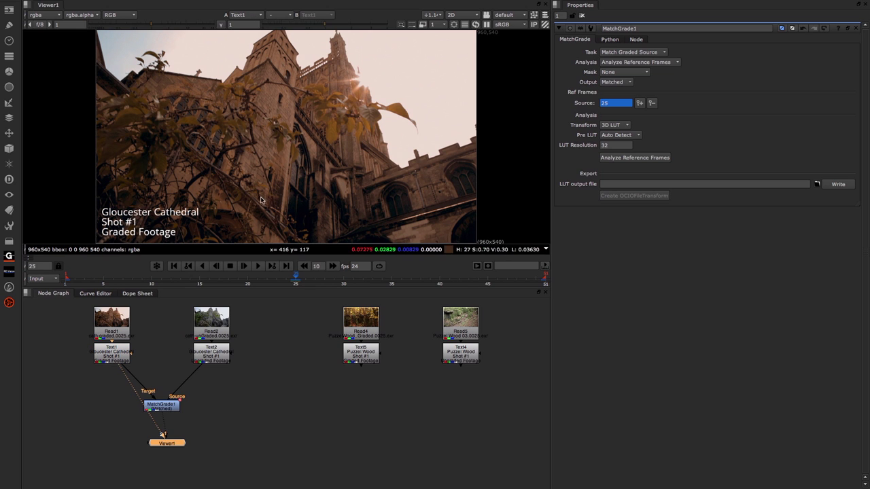
{"action": "key", "text": "2"}
{"action": "key", "text": "1"}
{"action": "key", "text": "2"}
{"action": "key", "text": "1"}
{"action": "key", "text": "2"}
{"action": "key", "text": "1"}
{"action": "key", "text": "2"}
{"action": "key", "text": "1"}
{"action": "key", "text": "2"}
{"action": "key", "text": "1"}
{"action": "key", "text": "2"}
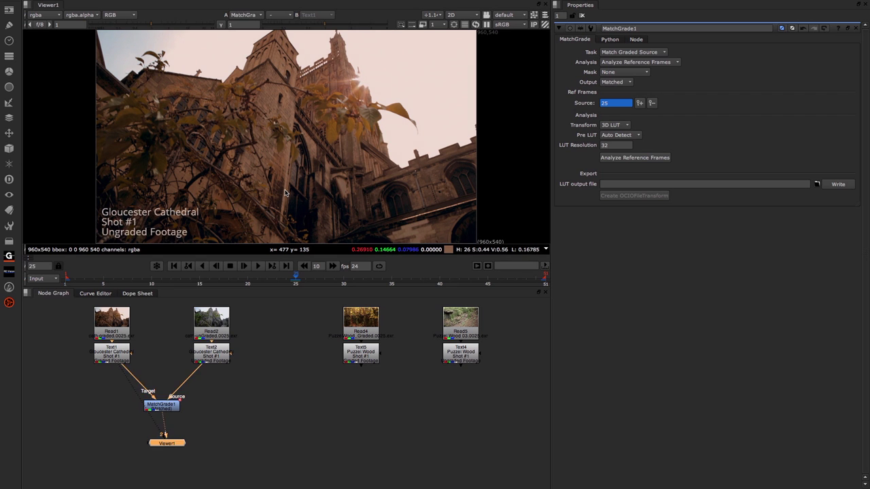
{"action": "key", "text": "1"}
{"action": "key", "text": "2"}
{"action": "key", "text": "1"}
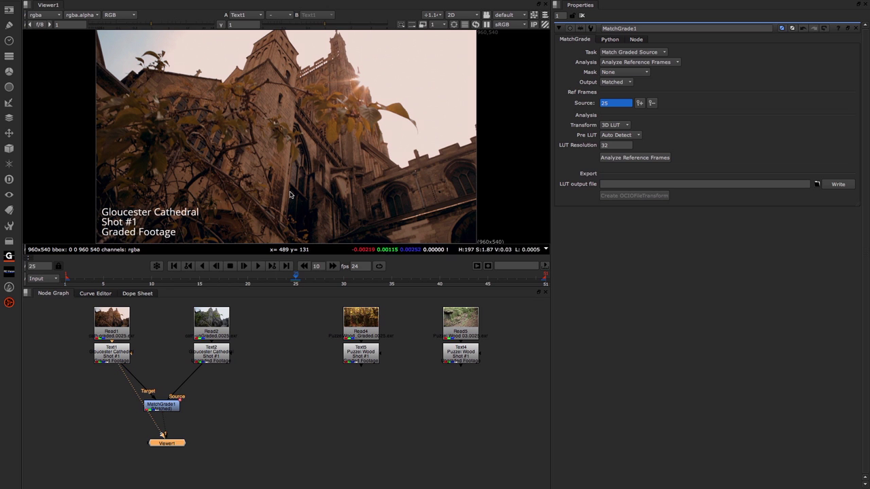
{"action": "key", "text": "2"}
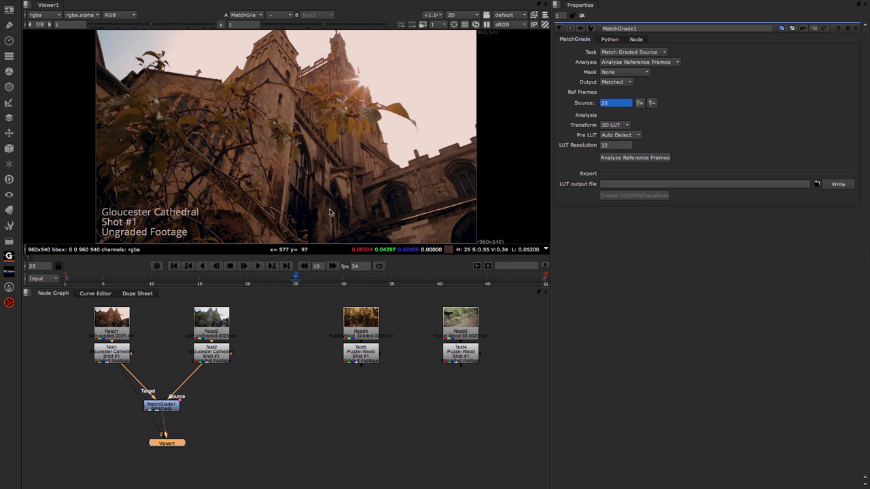
{"action": "left_click", "coordinate": [258, 268]}
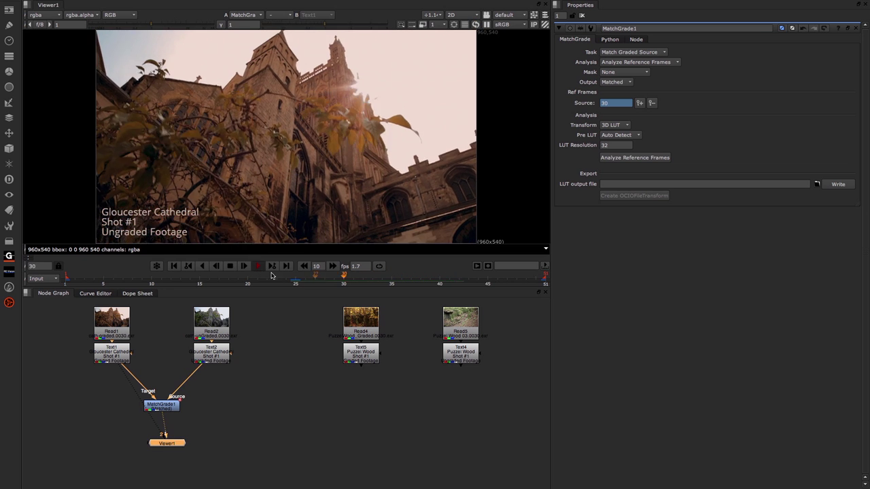
{"action": "left_click", "coordinate": [231, 266]}
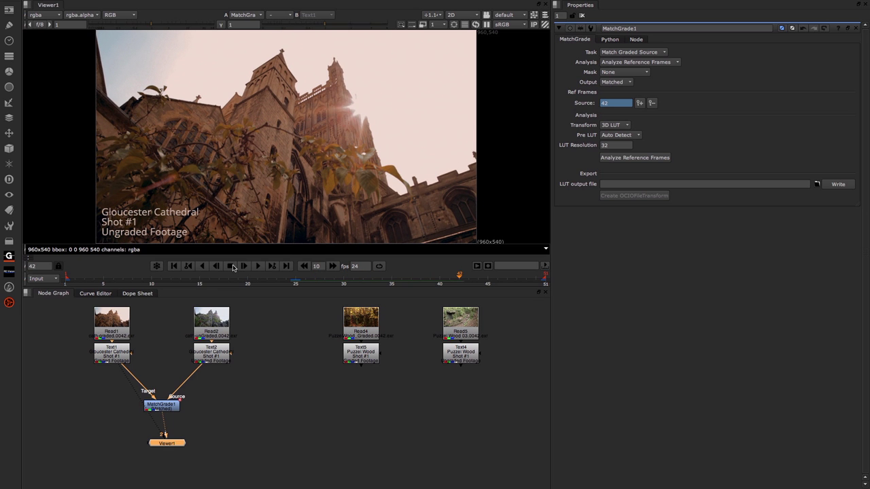
{"action": "left_click", "coordinate": [173, 265]}
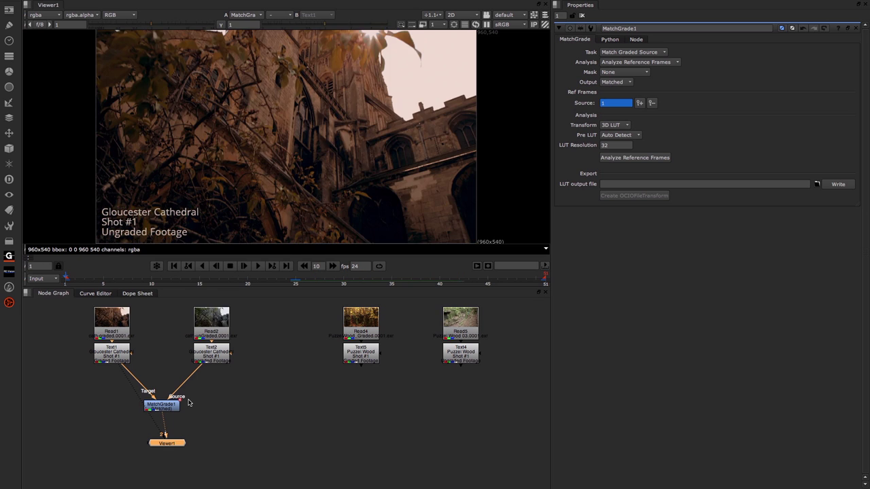
Move MatchGrade1 beside Text2 and create a second MatchGrade node, MatchGrade2
{"action": "left_click", "coordinate": [622, 64]}
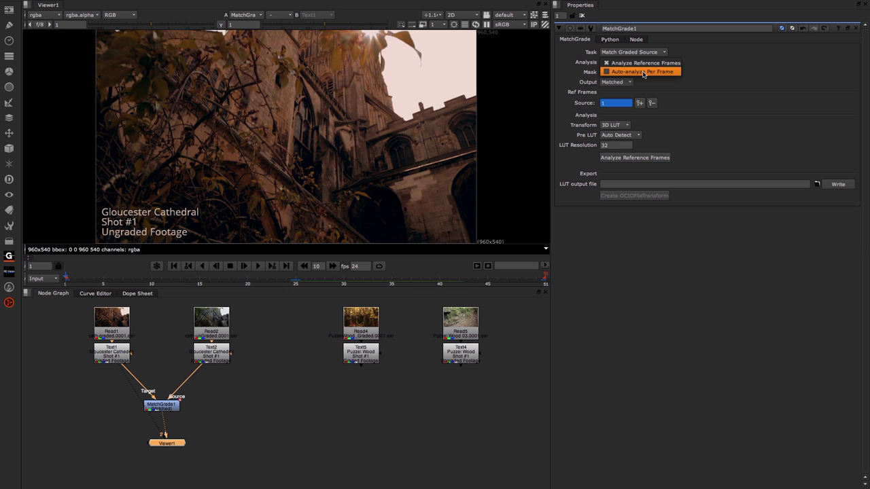
{"action": "left_click", "coordinate": [599, 268]}
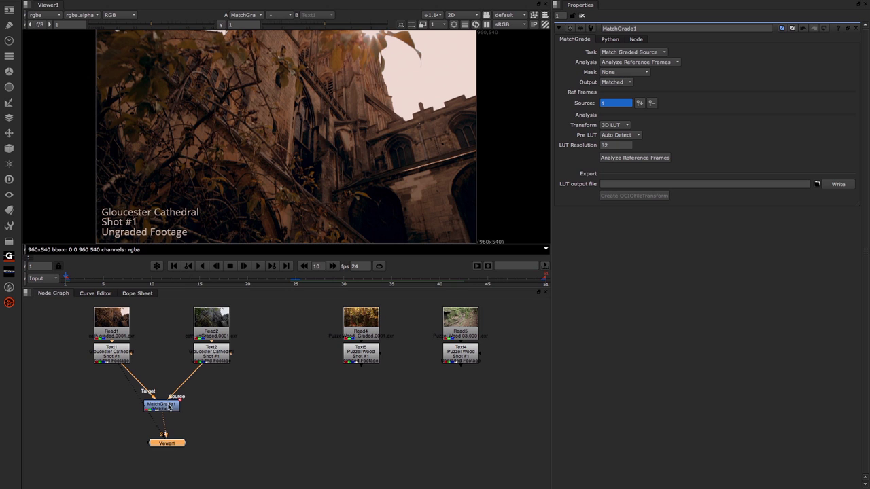
{"action": "left_click_drag", "start_coordinate": [164, 408], "coordinate": [215, 388]}
{"action": "left_click", "coordinate": [232, 409]}
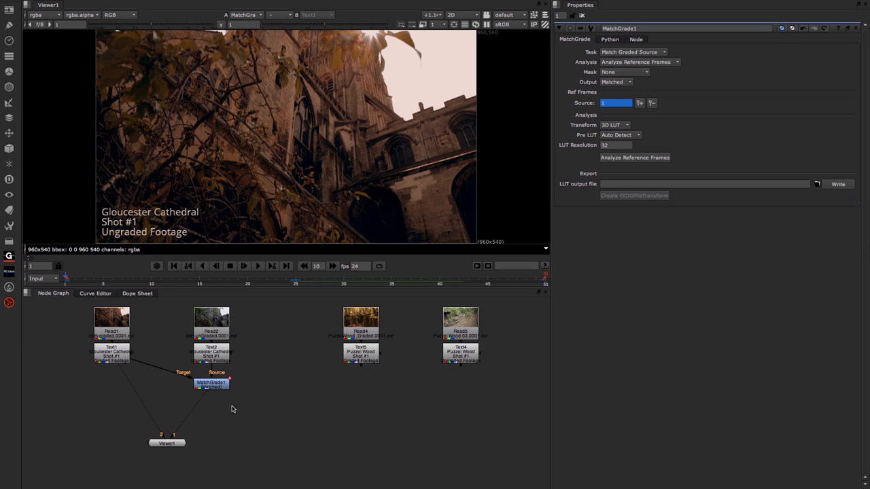
{"action": "key", "text": "Tab"}
{"action": "type", "text": "match"}
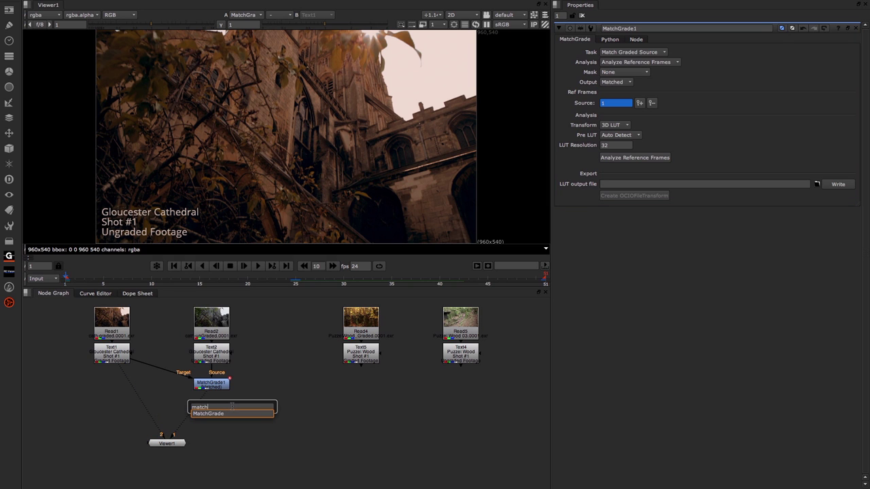
{"action": "left_click", "coordinate": [208, 413]}
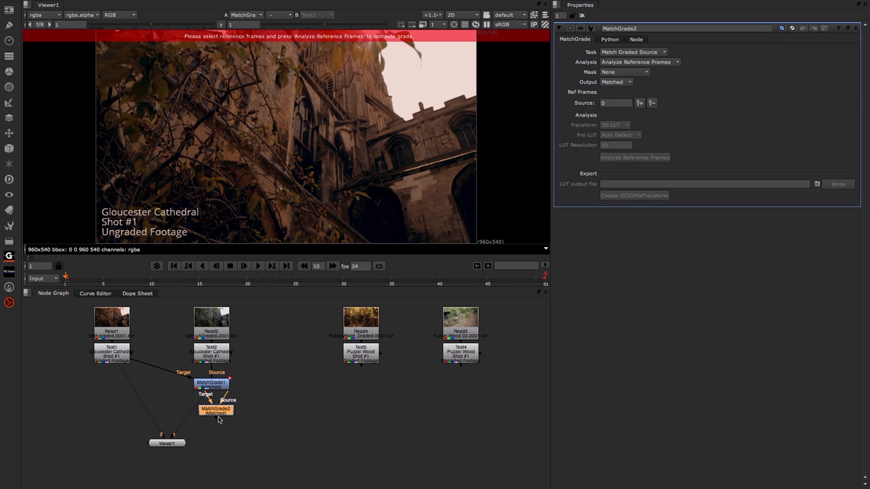
Place MatchGrade2 below MatchGrade1 and wire its Target to Text1 through Dot nodes
{"action": "left_click_drag", "start_coordinate": [207, 387], "coordinate": [181, 392]}
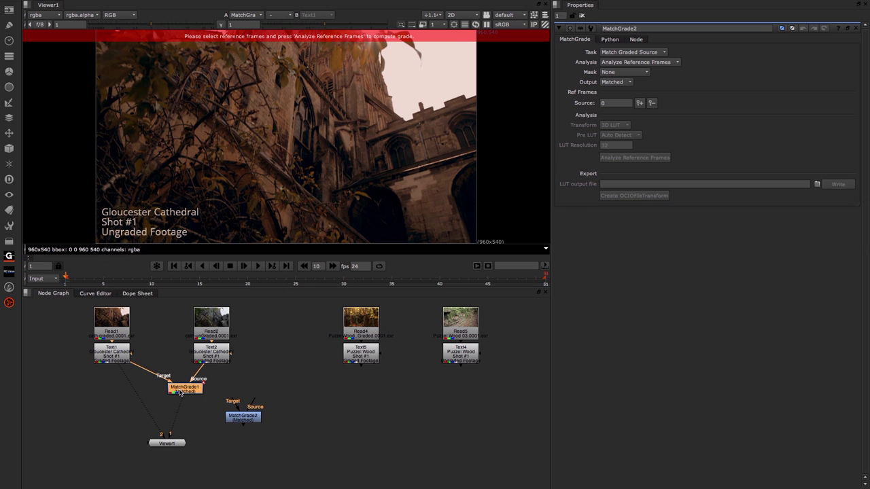
{"action": "left_click_drag", "start_coordinate": [249, 419], "coordinate": [212, 359]}
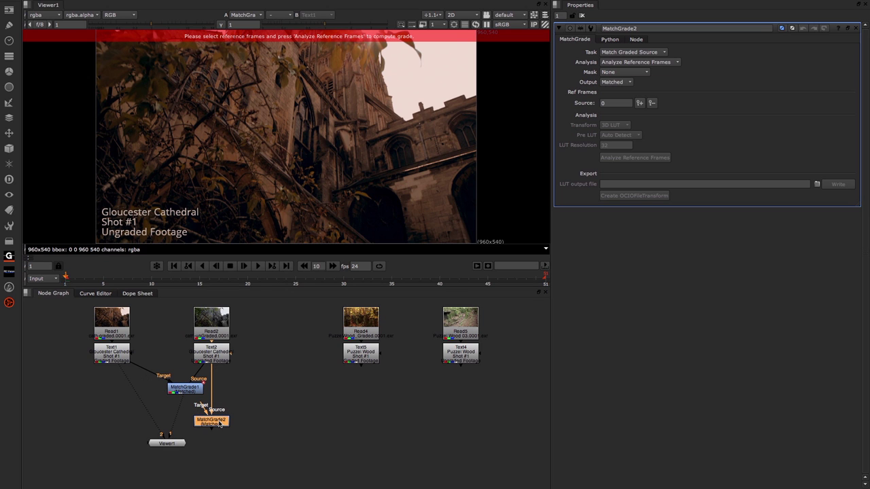
{"action": "left_click", "coordinate": [105, 374]}
{"action": "left_click_drag", "start_coordinate": [152, 374], "coordinate": [115, 389], "text": "ctrl"}
{"action": "left_click_drag", "start_coordinate": [207, 411], "coordinate": [116, 389]}
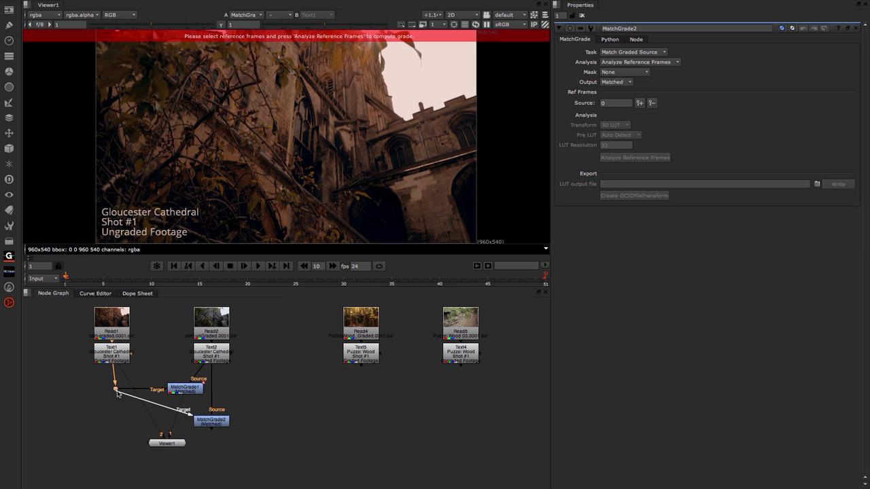
{"action": "left_click_drag", "start_coordinate": [162, 407], "coordinate": [116, 422], "text": "ctrl"}
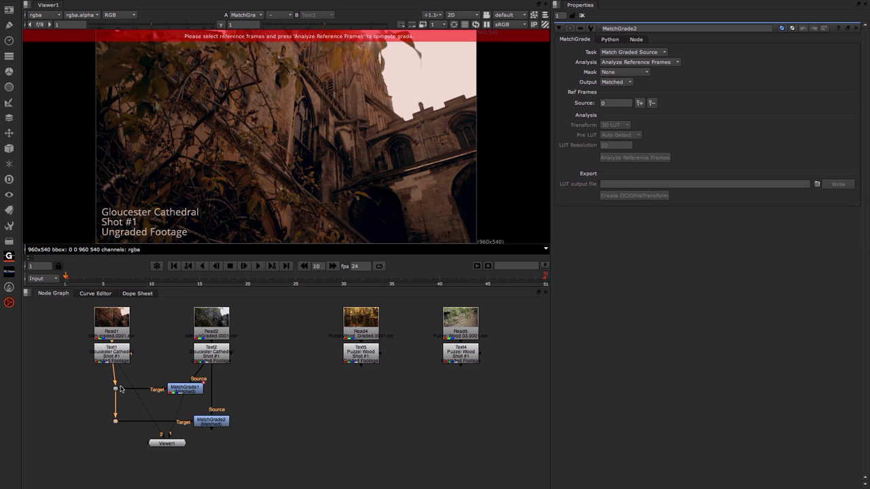
{"action": "left_click_drag", "start_coordinate": [116, 389], "coordinate": [112, 389]}
{"action": "left_click_drag", "start_coordinate": [117, 422], "coordinate": [113, 421]}
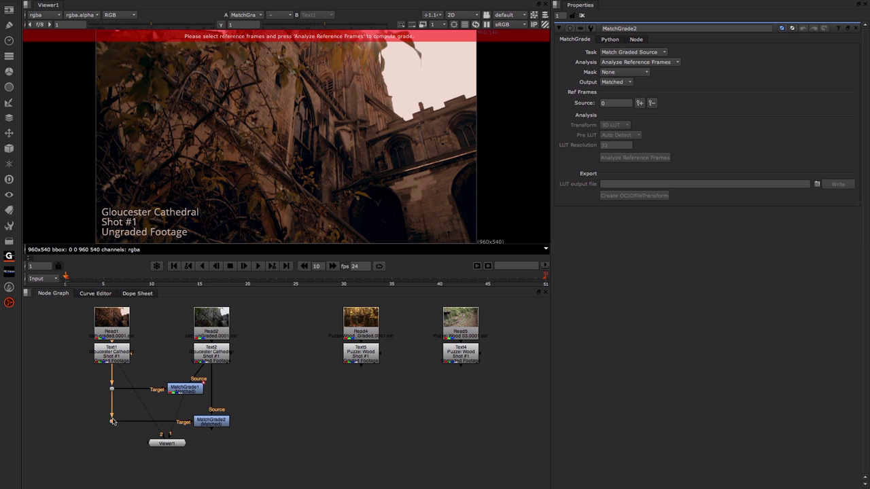
Select MatchGrade2 and connect its output to Viewer1
{"action": "left_click", "coordinate": [194, 389]}
{"action": "left_click", "coordinate": [212, 425]}
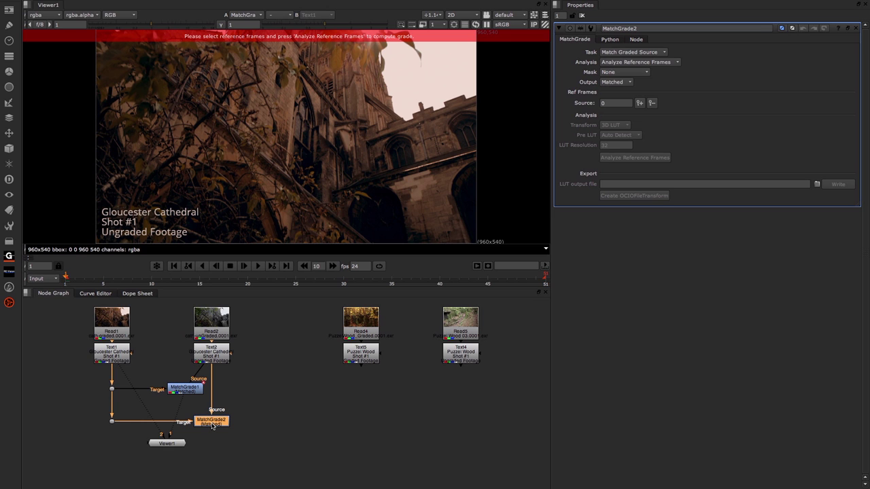
{"action": "mouse_move", "coordinate": [212, 426]}
{"action": "left_mouse_down"}
{"action": "mouse_move", "coordinate": [180, 442]}
{"action": "mouse_move", "coordinate": [207, 437]}
{"action": "left_mouse_up"}
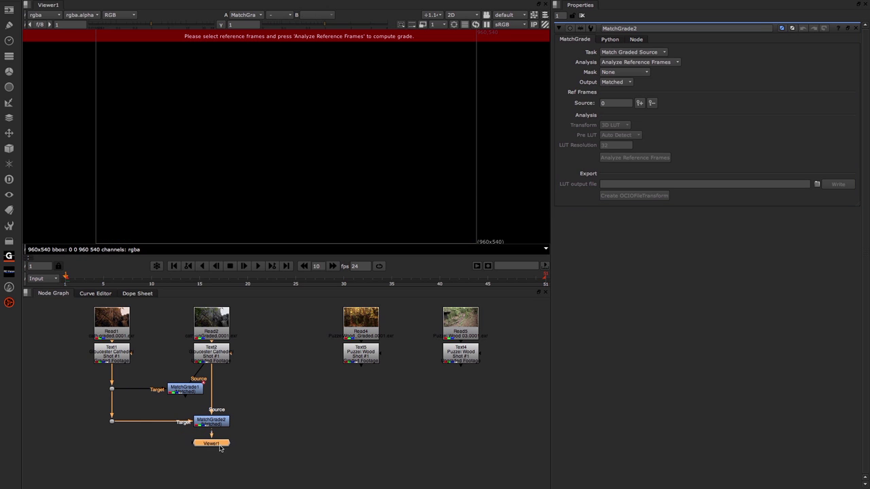
Set MatchGrade2's Analysis to Auto-analyze Per Frame and play the matched clip from frame 1
{"action": "left_click", "coordinate": [617, 62]}
{"action": "left_click", "coordinate": [624, 72]}
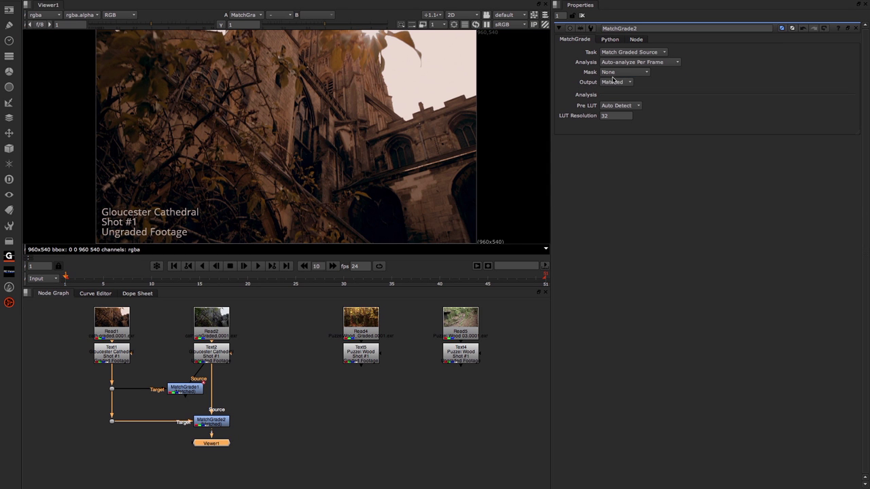
{"action": "mouse_move", "coordinate": [616, 117]}
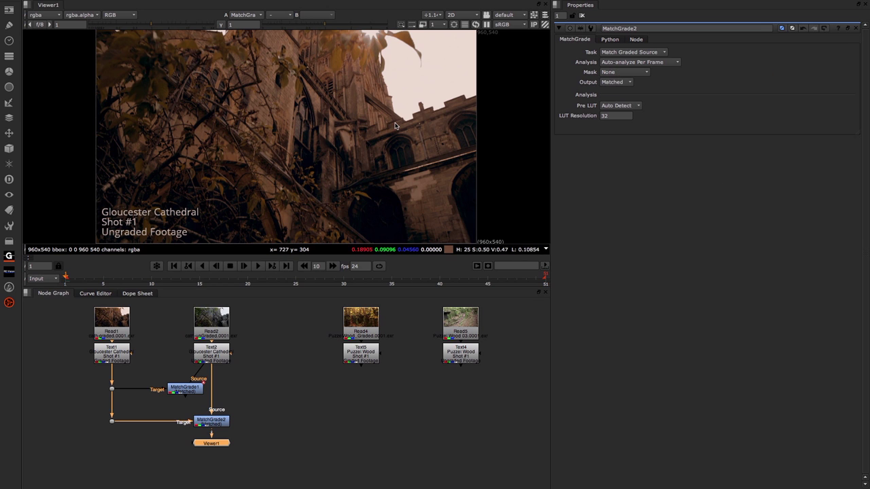
{"action": "left_click", "coordinate": [257, 267]}
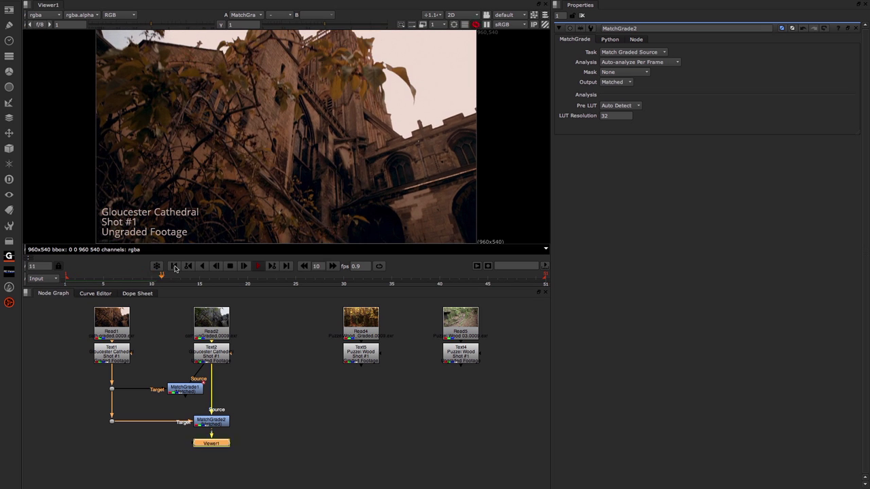
{"action": "left_click", "coordinate": [174, 267]}
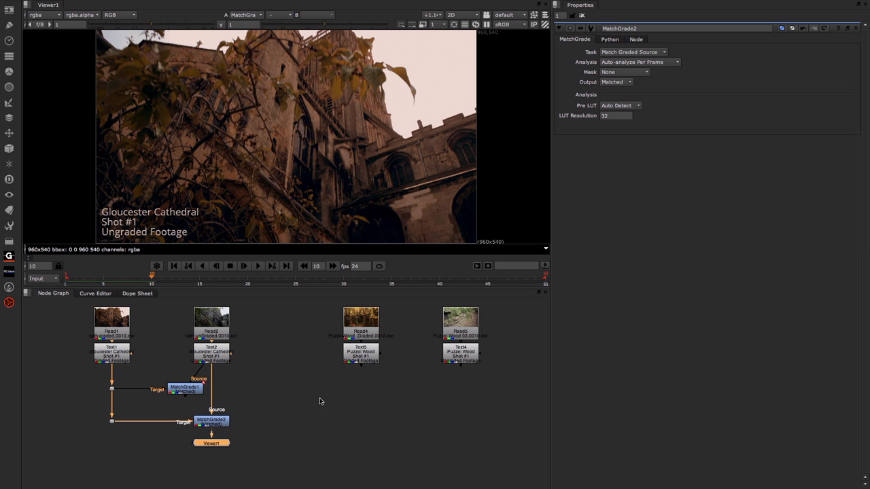
View graded Text5, then ungraded Text4, and move Viewer1 beneath Text4
{"action": "left_click_drag", "start_coordinate": [213, 435], "coordinate": [372, 352]}
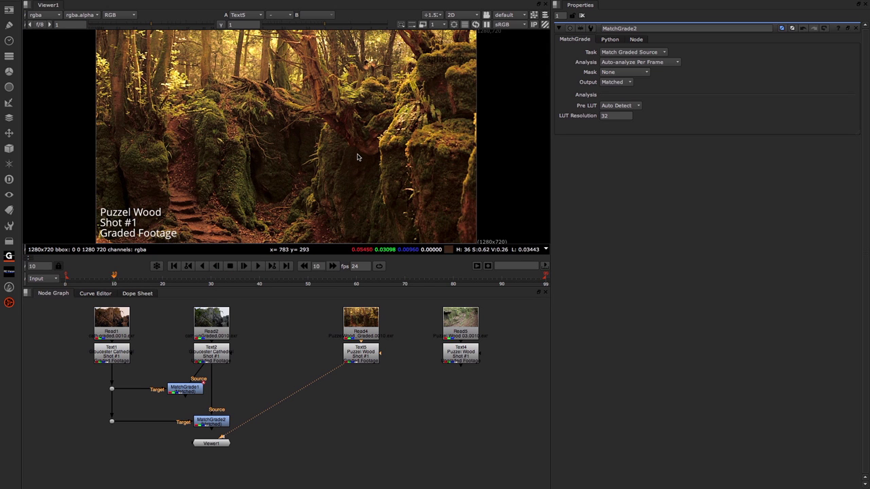
{"action": "left_click_drag", "start_coordinate": [342, 371], "coordinate": [460, 358]}
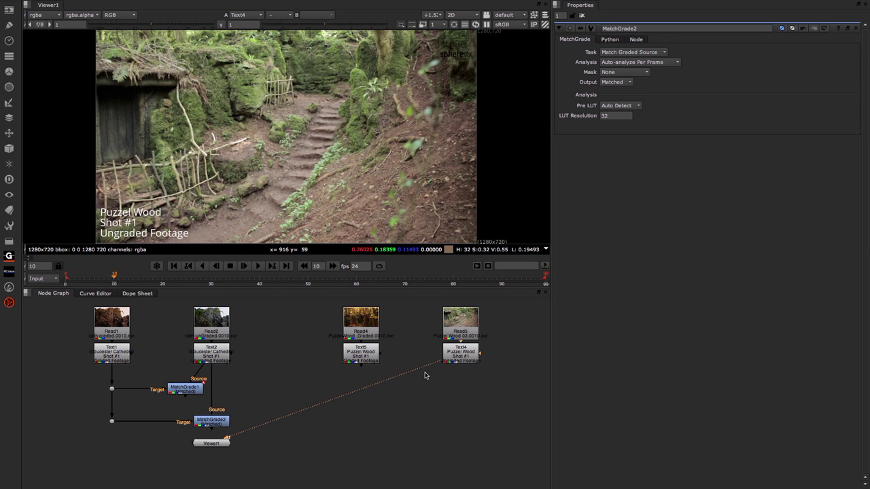
{"action": "left_click_drag", "start_coordinate": [211, 443], "coordinate": [464, 421]}
{"action": "left_click", "coordinate": [632, 53]}
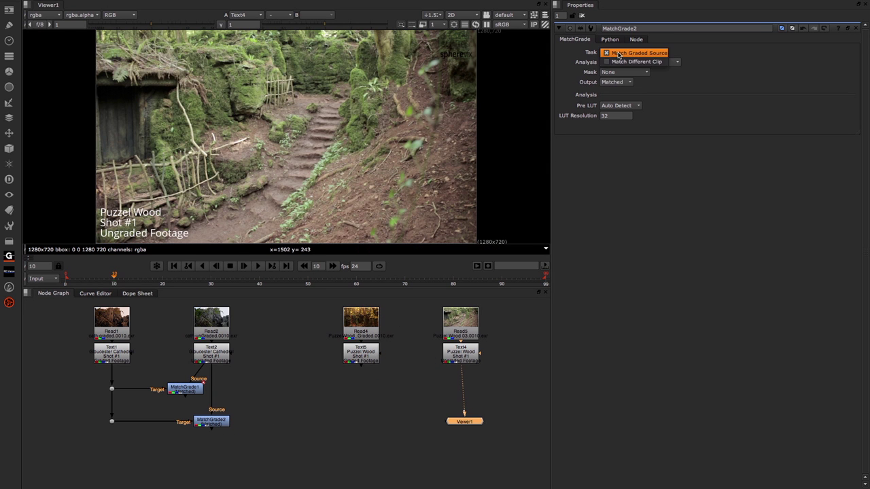
{"action": "left_click", "coordinate": [632, 53]}
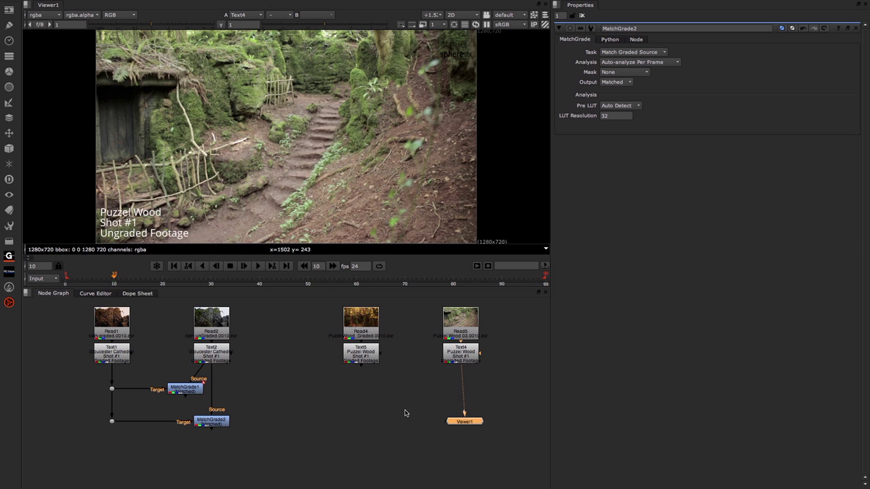
Create MatchGrade3 with Source from Text4 and Target from Text5 through a Dot
{"action": "key", "text": "Tab"}
{"action": "key", "text": "Return"}
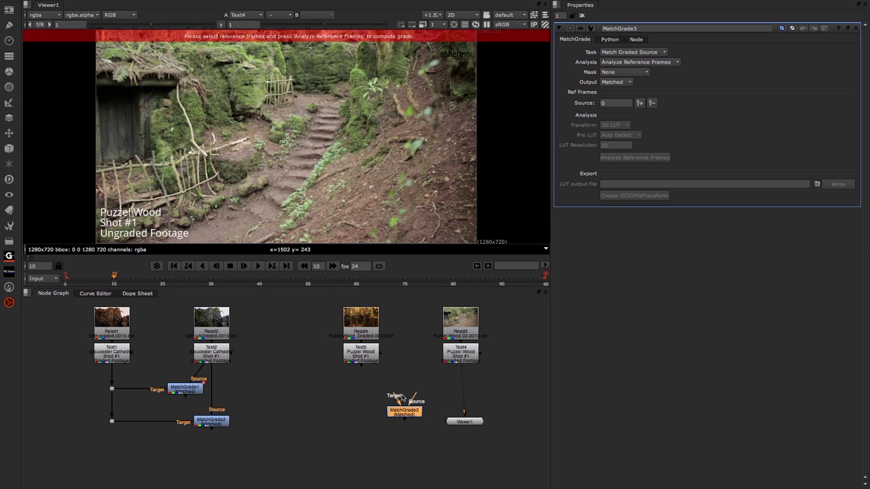
{"action": "left_click_drag", "start_coordinate": [396, 399], "coordinate": [367, 367]}
{"action": "left_click_drag", "start_coordinate": [414, 395], "coordinate": [467, 349]}
{"action": "left_click_drag", "start_coordinate": [406, 416], "coordinate": [464, 402]}
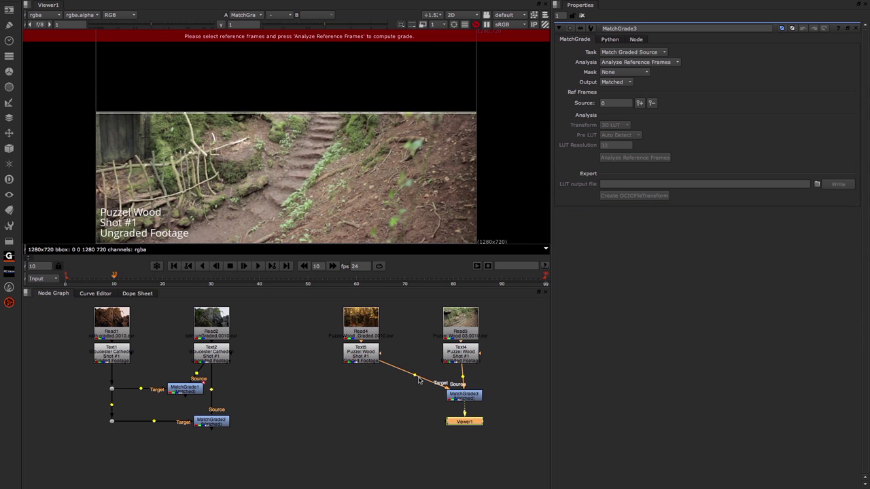
{"action": "left_click_drag", "start_coordinate": [419, 379], "coordinate": [356, 399], "text": "ctrl"}
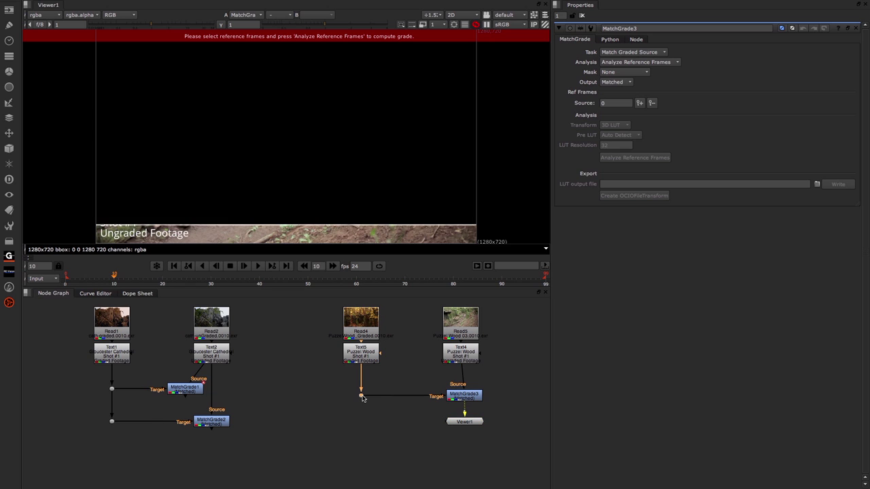
Set MatchGrade3's task to Match Different Clip and return to the first frame
{"action": "left_click", "coordinate": [612, 54]}
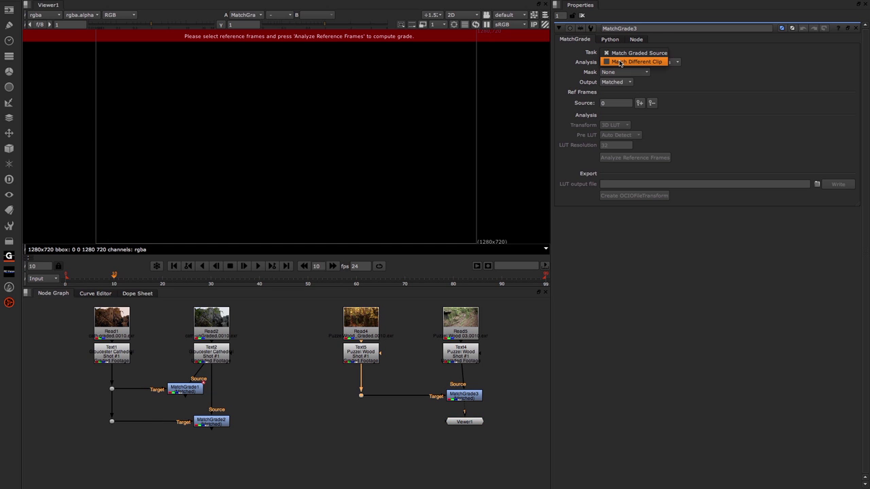
{"action": "left_click", "coordinate": [620, 62]}
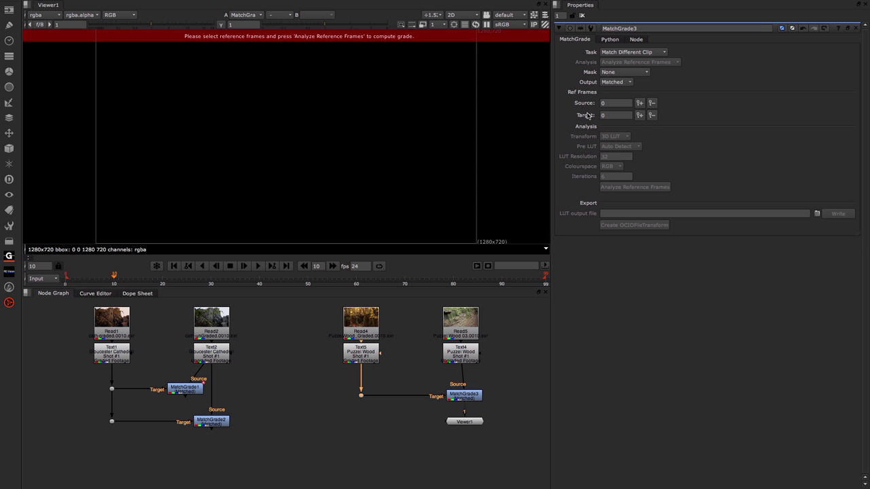
{"action": "left_click", "coordinate": [174, 266]}
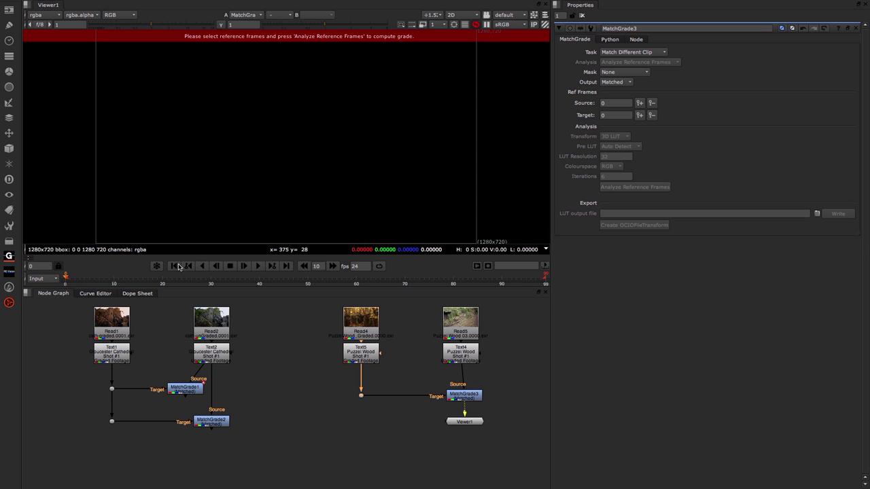
Review graded Text5 and set MatchGrade3's Source reference frame, settling on frame 50
{"action": "left_click", "coordinate": [360, 355]}
{"action": "key", "text": "1"}
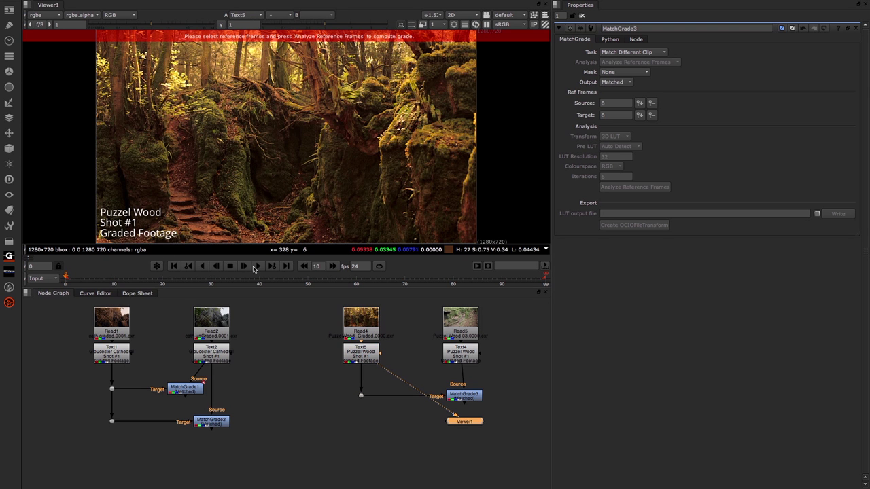
{"action": "left_click", "coordinate": [256, 265]}
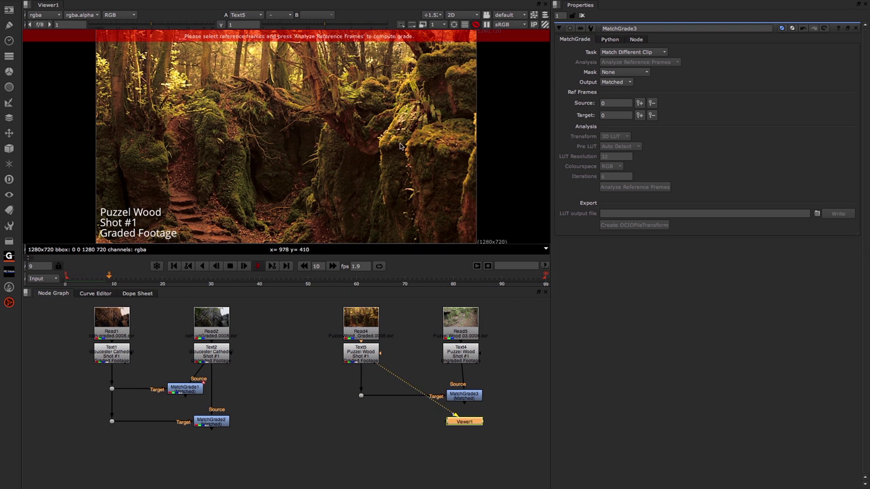
{"action": "left_click", "coordinate": [230, 266]}
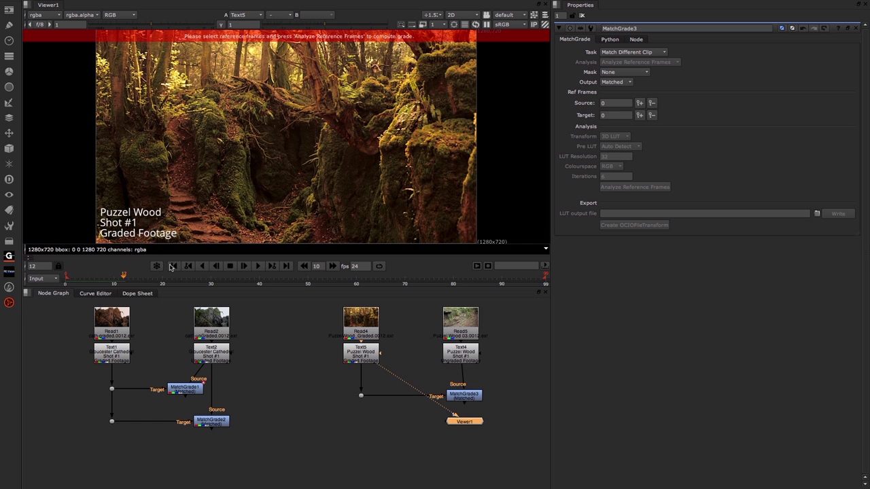
{"action": "left_click", "coordinate": [173, 266]}
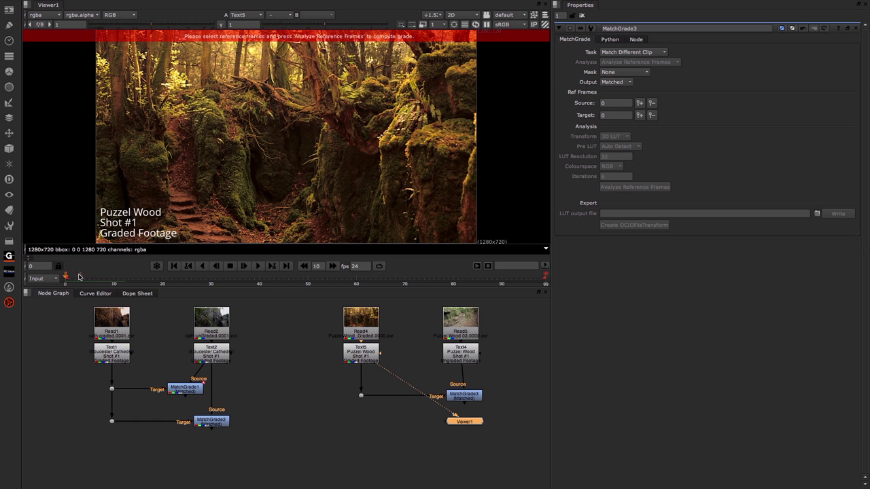
{"action": "left_click", "coordinate": [639, 104]}
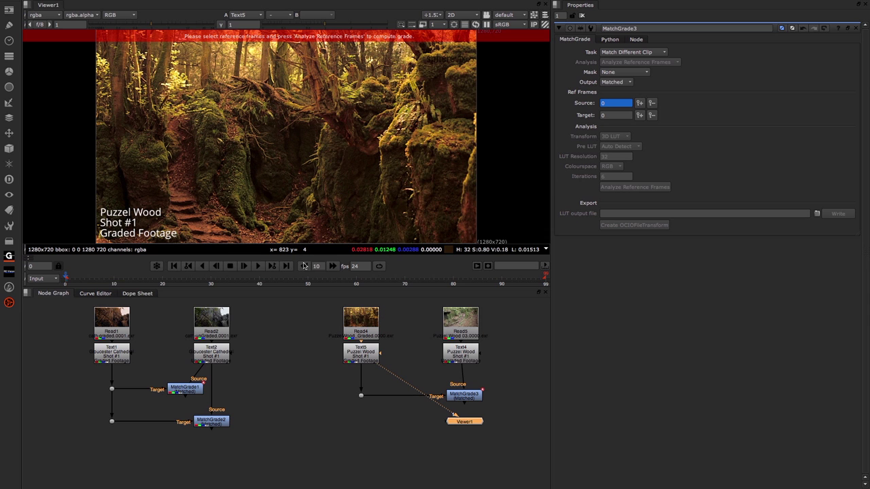
{"action": "left_click", "coordinate": [286, 266]}
{"action": "left_click", "coordinate": [641, 103]}
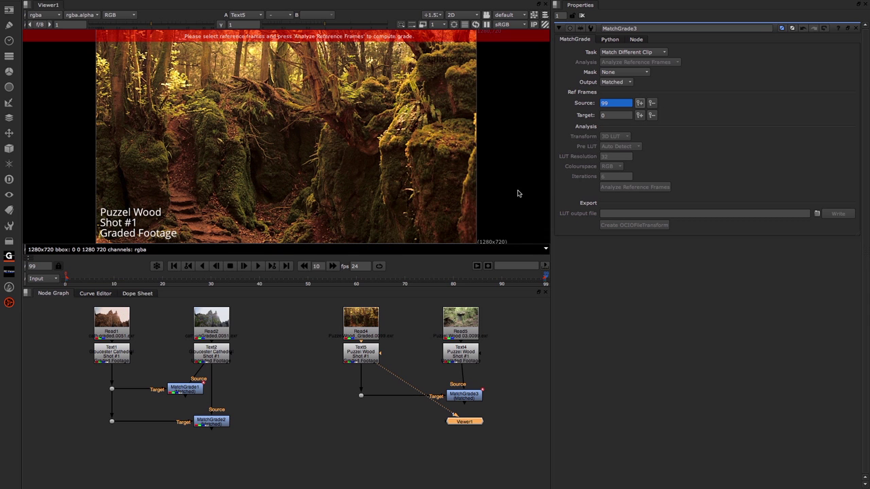
{"action": "left_click", "coordinate": [307, 276]}
{"action": "left_click", "coordinate": [641, 103]}
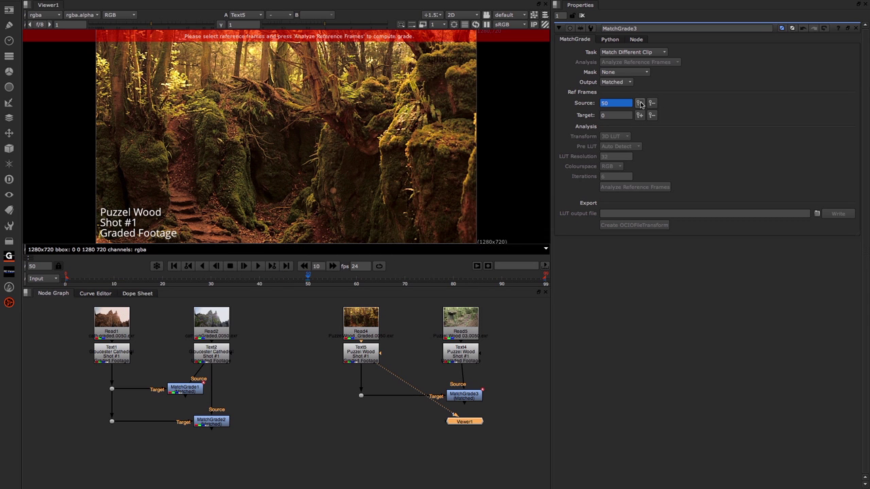
View ungraded Text4 and set MatchGrade3's Target reference frame to frame 50
{"action": "left_click_drag", "start_coordinate": [385, 368], "coordinate": [459, 362]}
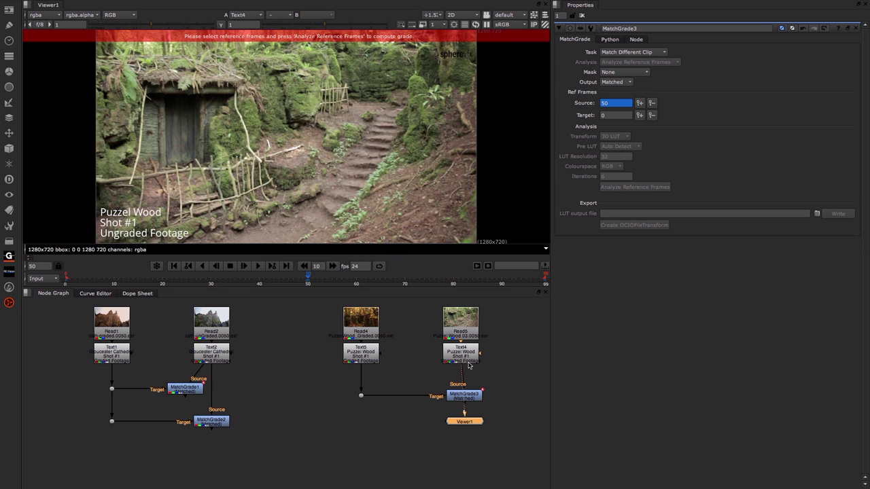
{"action": "left_click", "coordinate": [175, 266]}
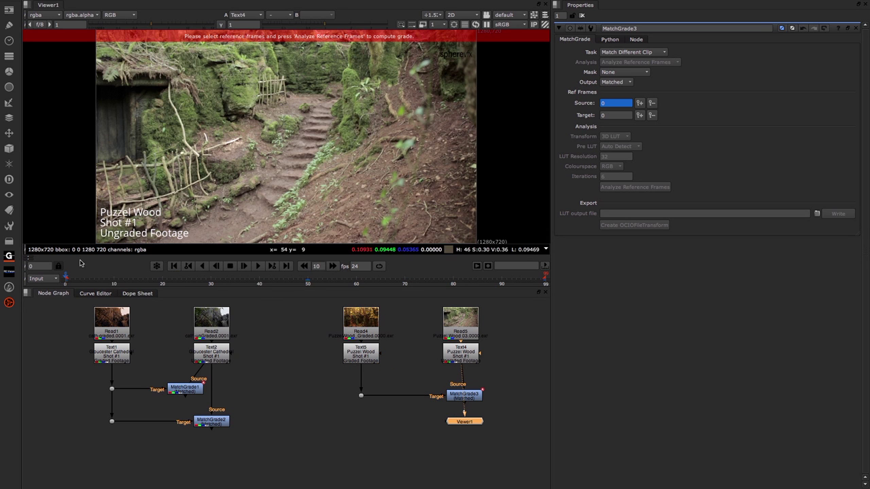
{"action": "left_click", "coordinate": [639, 115]}
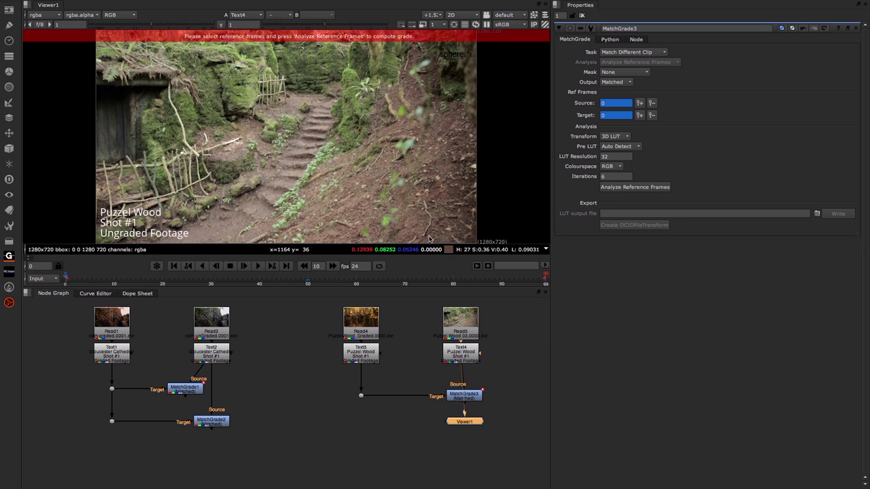
{"action": "left_click", "coordinate": [288, 266]}
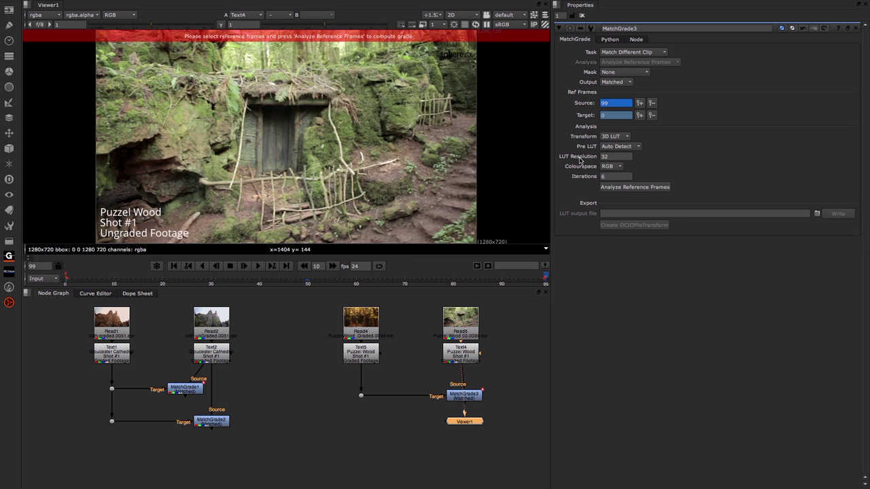
{"action": "left_click", "coordinate": [639, 115]}
{"action": "left_click", "coordinate": [306, 279]}
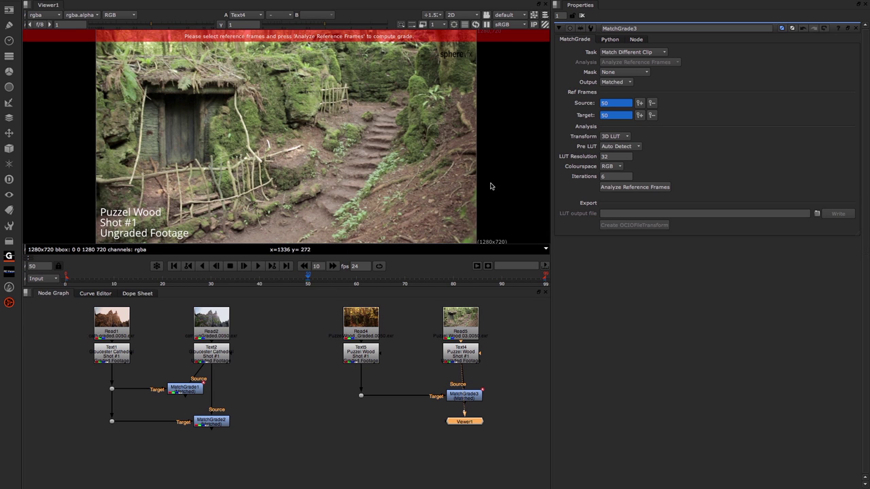
View MatchGrade3 and run Analyze Reference Frames to compute the grade
{"action": "left_click", "coordinate": [472, 399]}
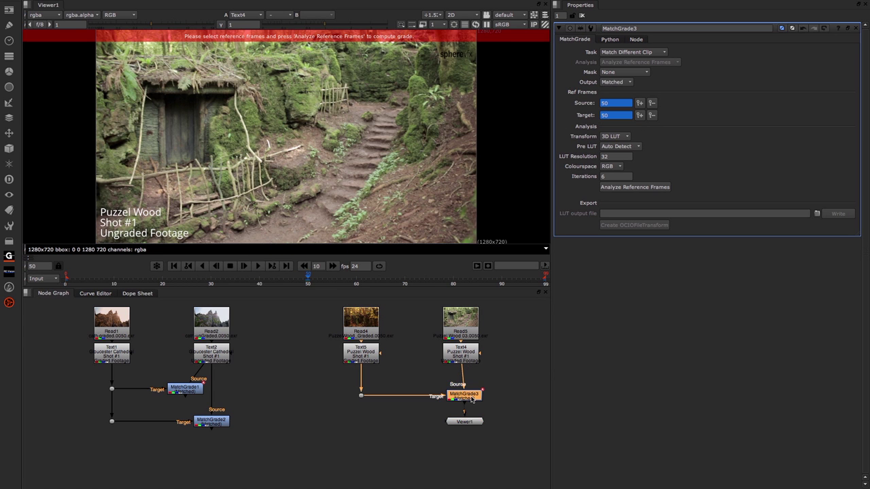
{"action": "key", "text": "1"}
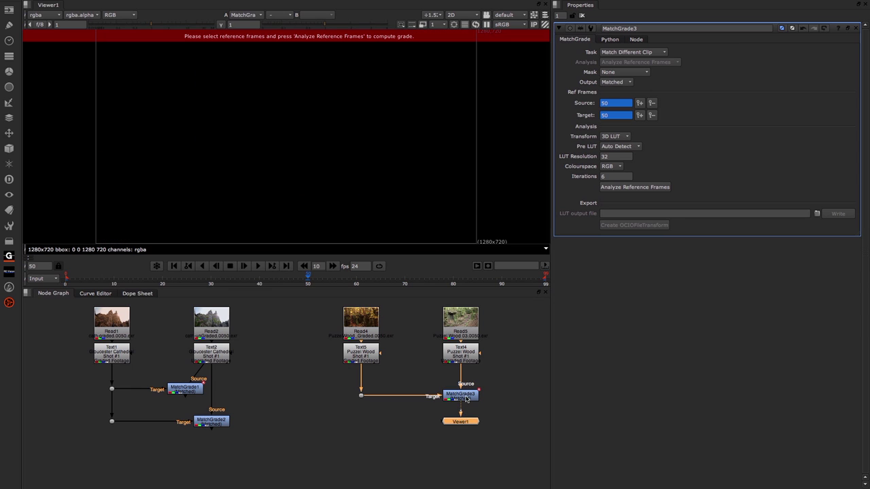
{"action": "left_click", "coordinate": [466, 400]}
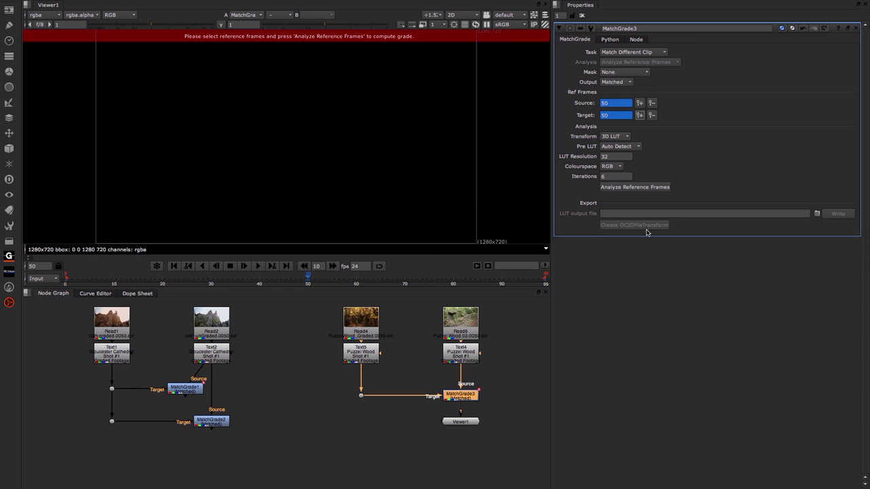
{"action": "left_click", "coordinate": [637, 188]}
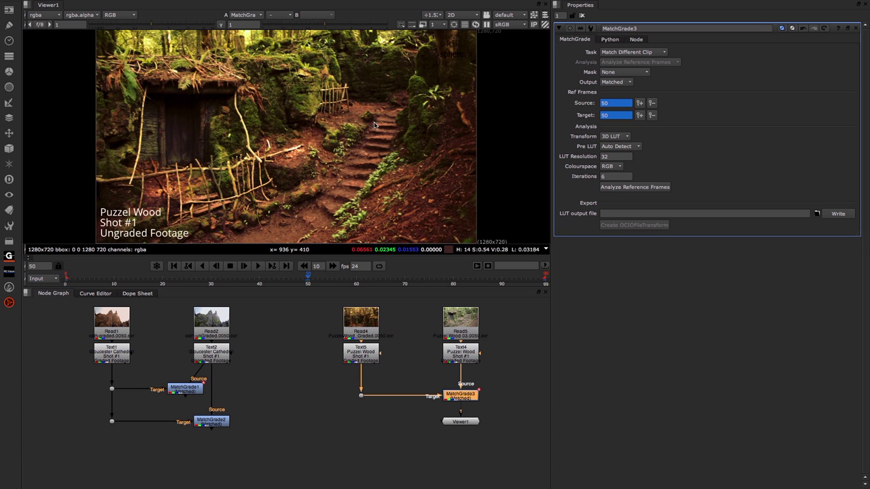
Compare the matched result against the graded Text5 footage at frames 0, 30 and 70
{"action": "left_click", "coordinate": [368, 359]}
{"action": "key", "text": "2"}
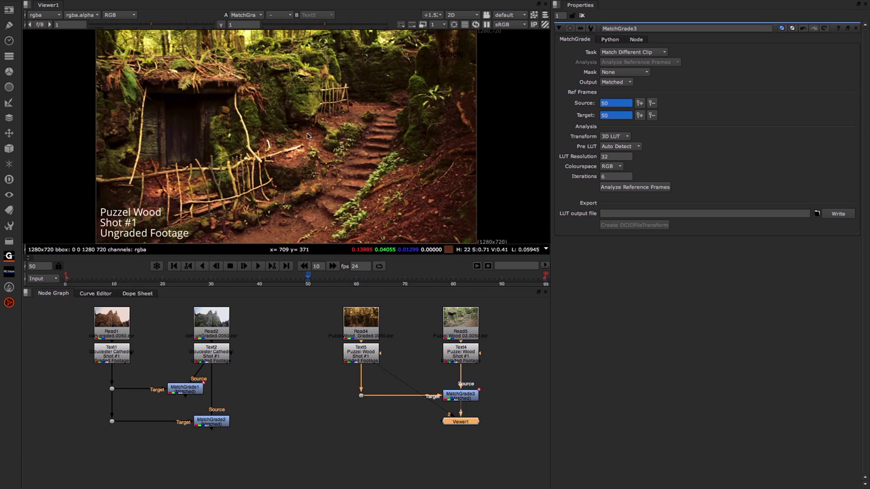
{"action": "key", "text": "1"}
{"action": "key", "text": "2"}
{"action": "key", "text": "1"}
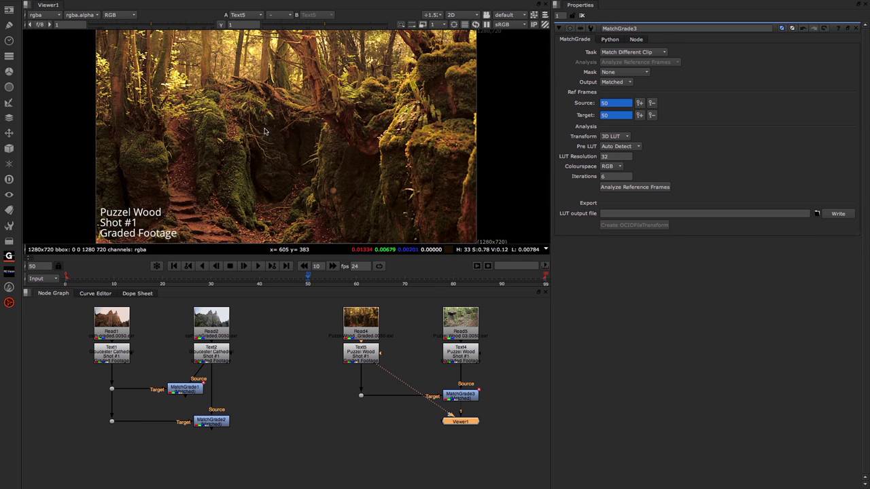
{"action": "key", "text": "2"}
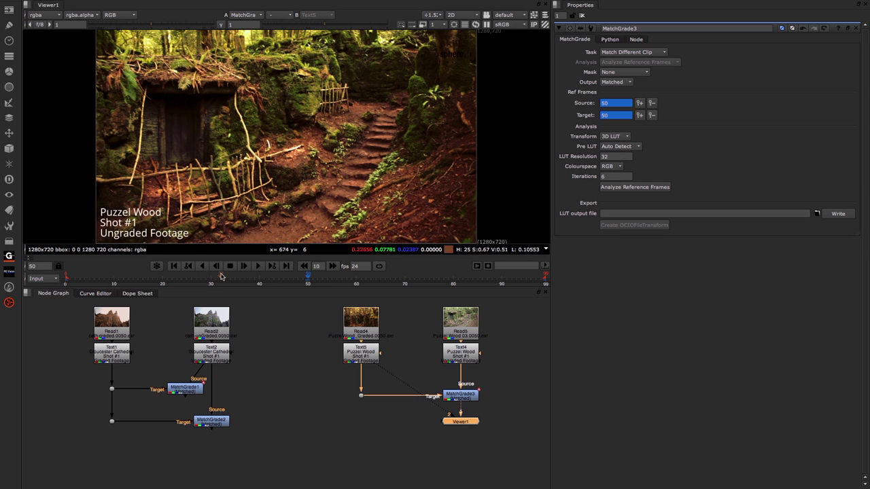
{"action": "left_click", "coordinate": [174, 265]}
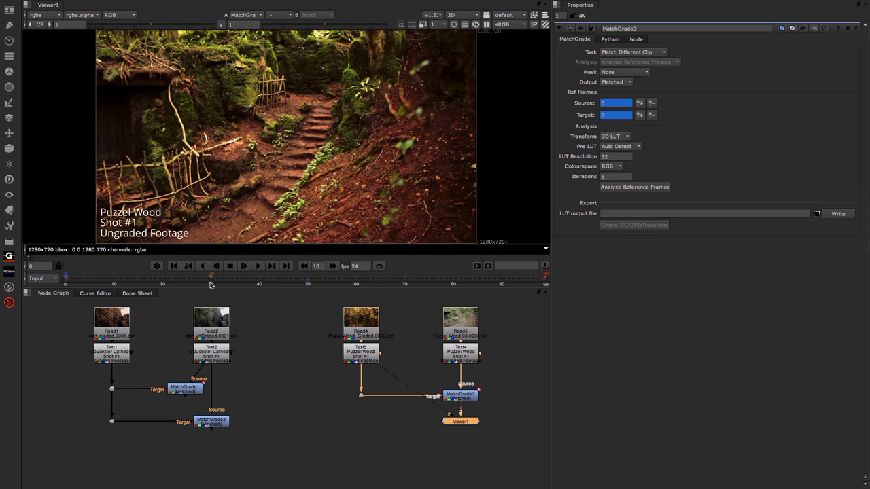
{"action": "left_click", "coordinate": [211, 279]}
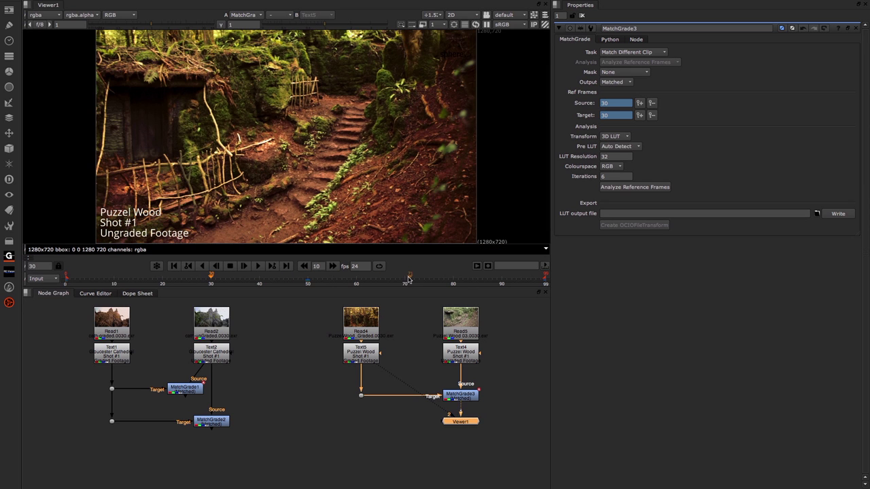
{"action": "left_click", "coordinate": [405, 278]}
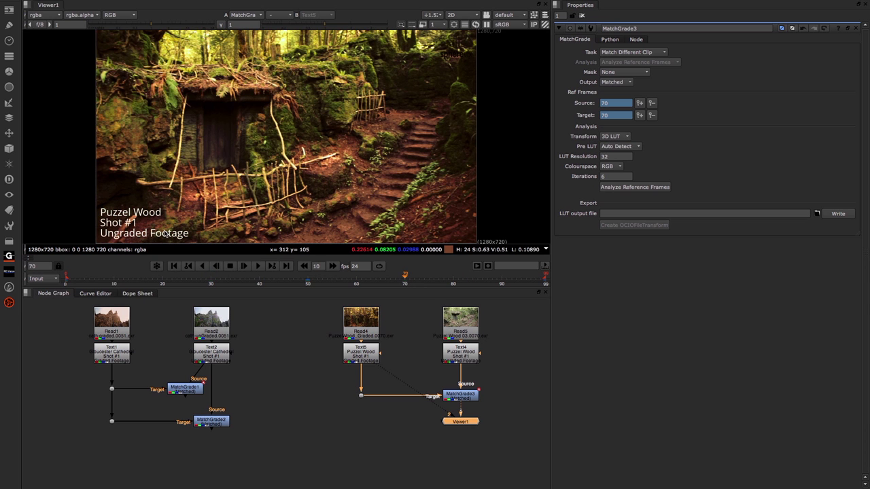
{"action": "left_click", "coordinate": [174, 265]}
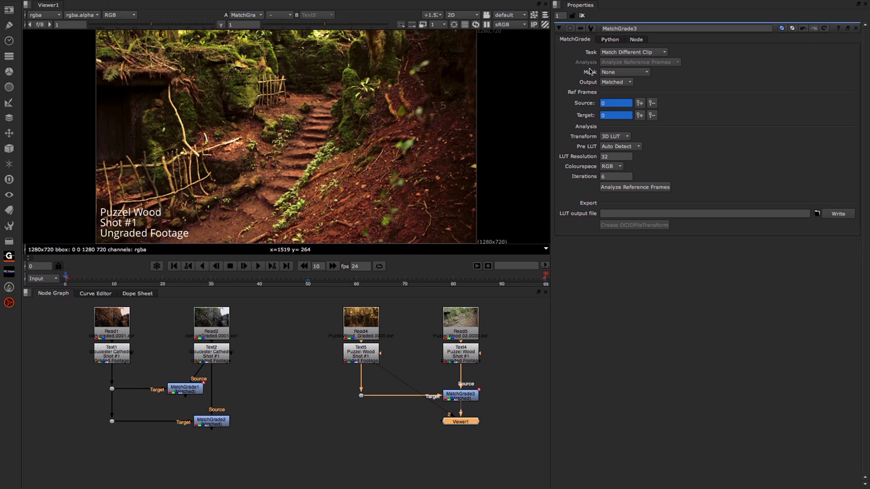
Preview Source and Target outputs, then set Output to Matched with Mask left on None
{"action": "left_click", "coordinate": [617, 82]}
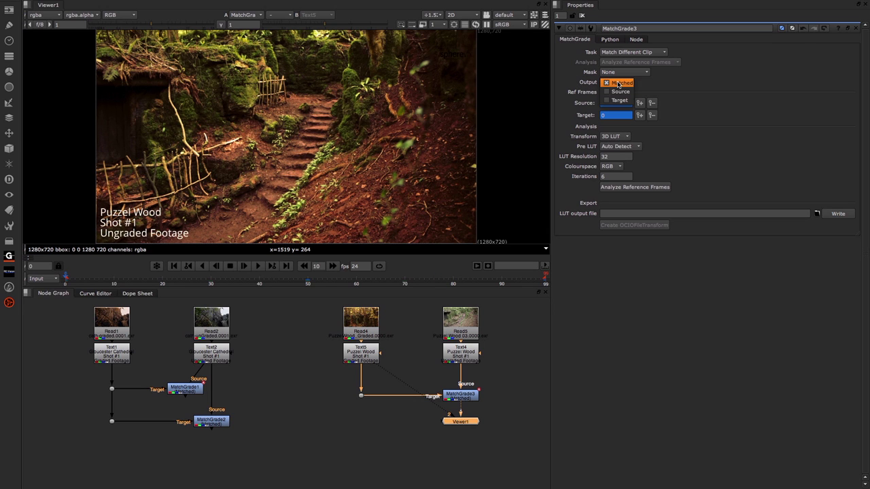
{"action": "left_click", "coordinate": [619, 91]}
{"action": "left_click", "coordinate": [618, 82]}
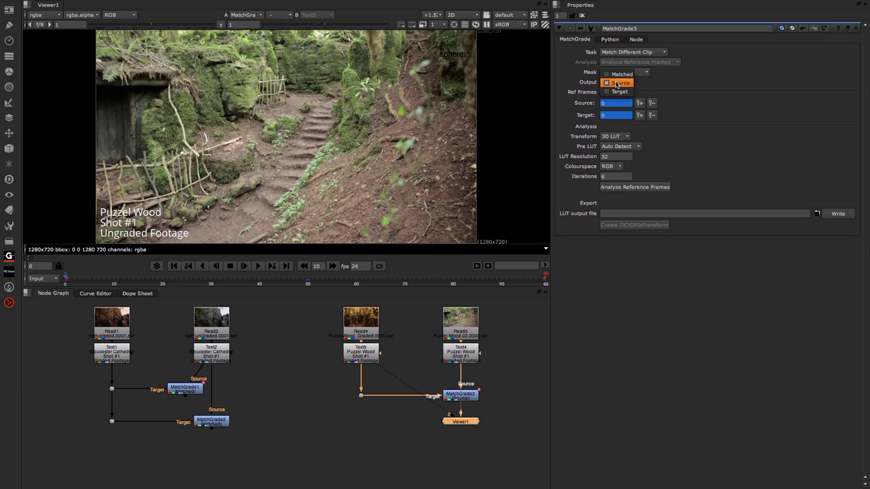
{"action": "left_click", "coordinate": [617, 90]}
{"action": "left_click", "coordinate": [616, 82]}
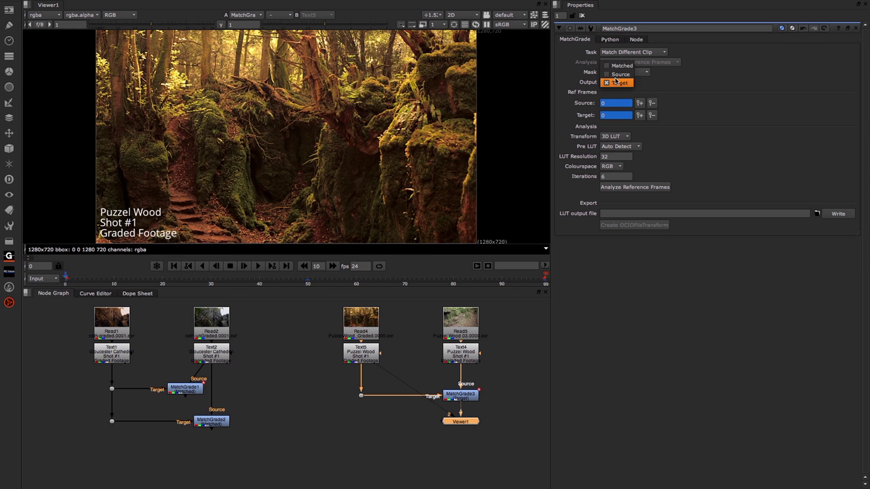
{"action": "left_click", "coordinate": [617, 66]}
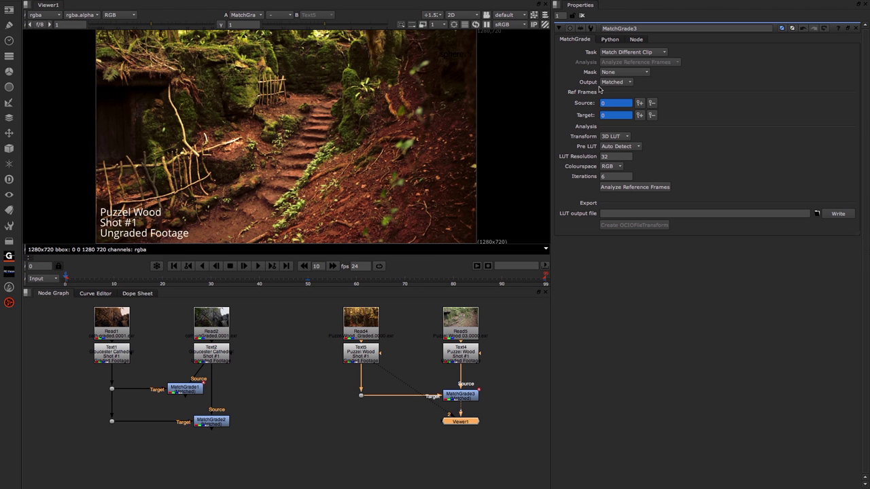
{"action": "left_click", "coordinate": [612, 73]}
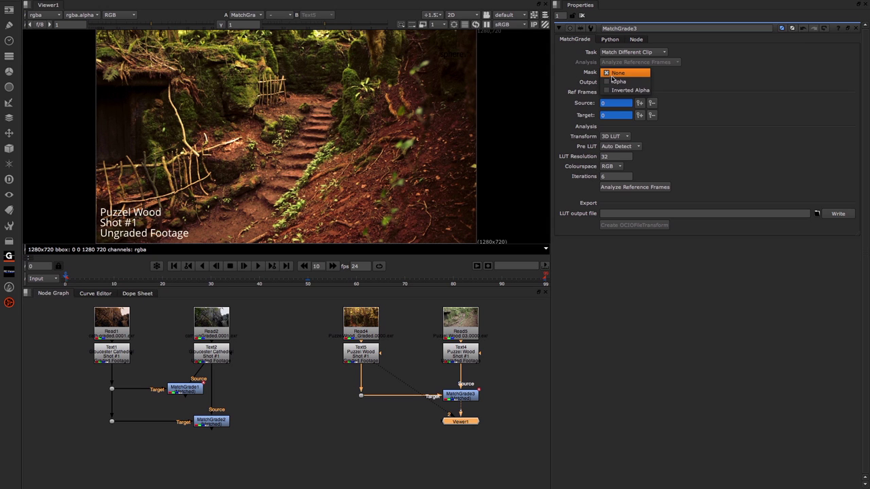
{"action": "left_click", "coordinate": [576, 75]}
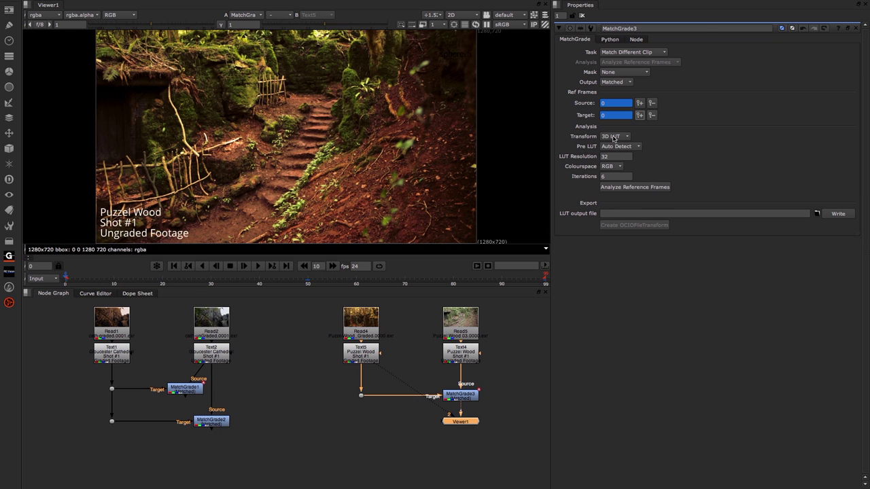
Switch MatchGrade3's Transform to CDL and recalculate the CDL values
{"action": "left_click", "coordinate": [614, 137]}
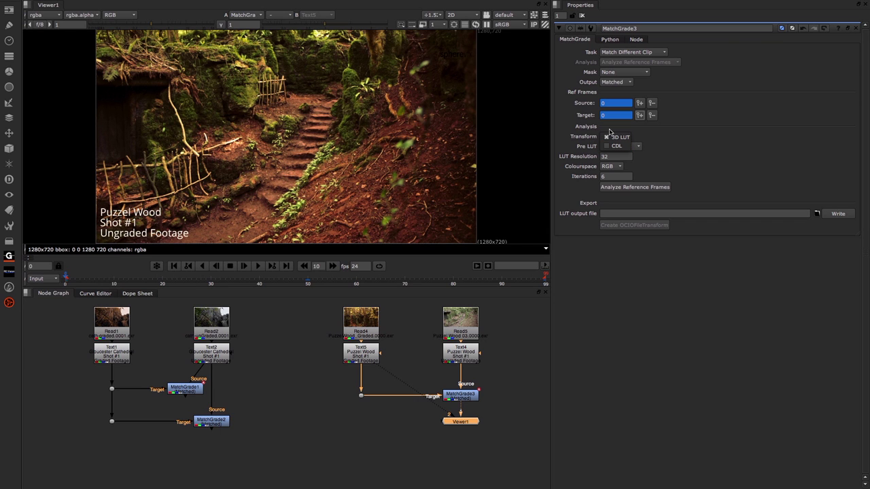
{"action": "left_click", "coordinate": [614, 137]}
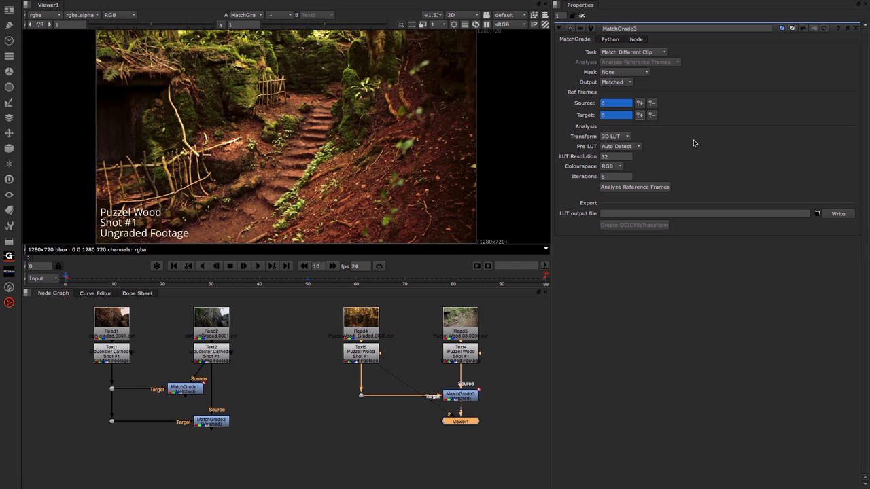
{"action": "left_click", "coordinate": [616, 137]}
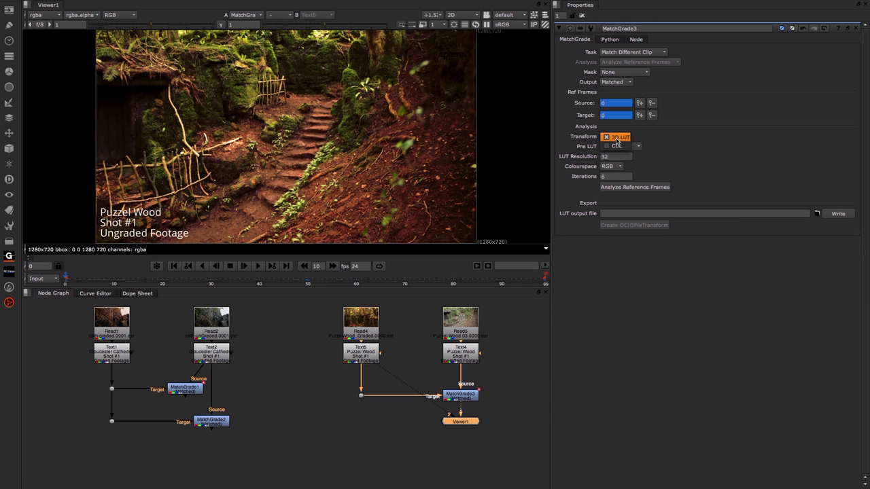
{"action": "left_click", "coordinate": [622, 147]}
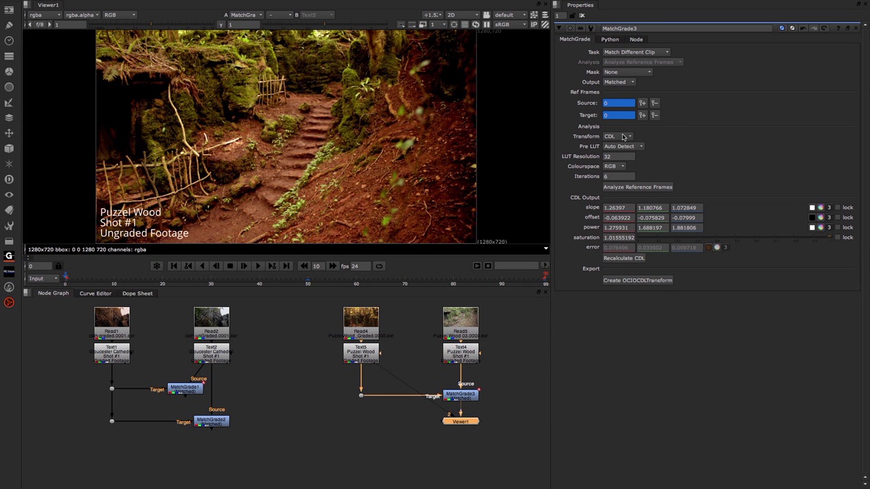
{"action": "left_click", "coordinate": [624, 259]}
Set Transform back to 3D LUT and re-analyse the reference frames
{"action": "left_click_drag", "start_coordinate": [617, 132], "coordinate": [619, 136]}
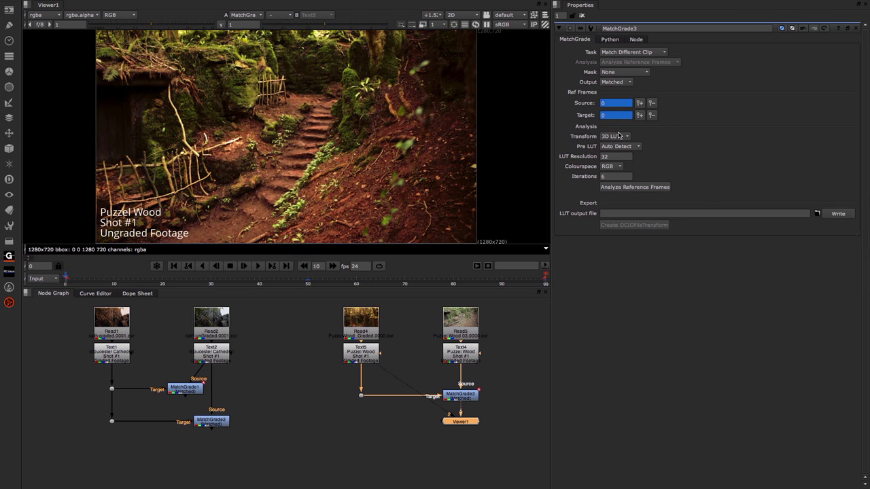
{"action": "left_click", "coordinate": [624, 189]}
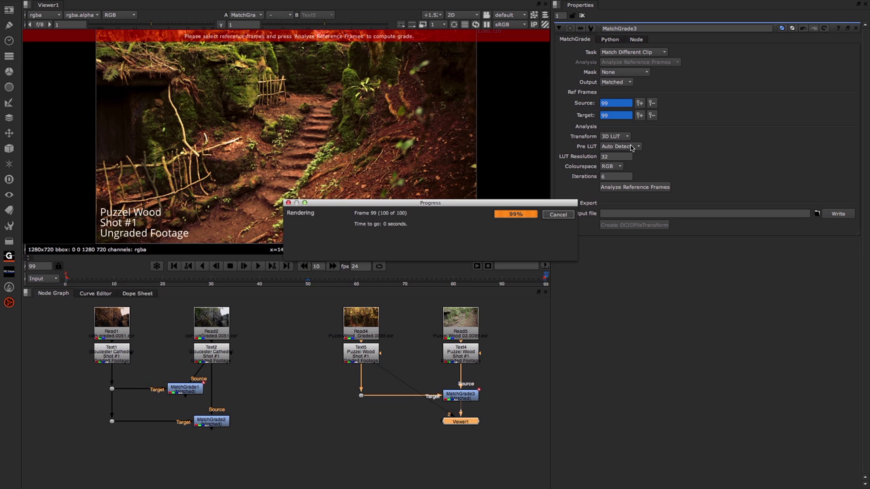
{"action": "left_click", "coordinate": [630, 147]}
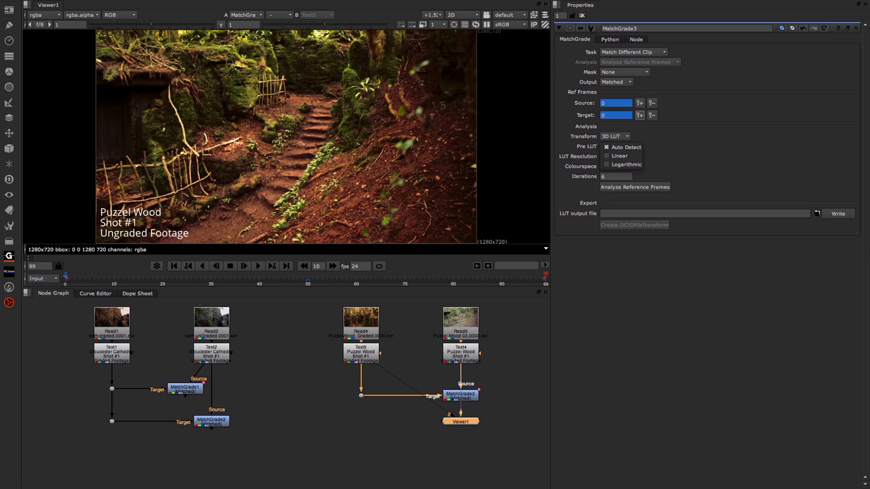
Keep Pre LUT on Auto Detect, set LUT Resolution to 64 and re-analyse
{"action": "left_click", "coordinate": [773, 280]}
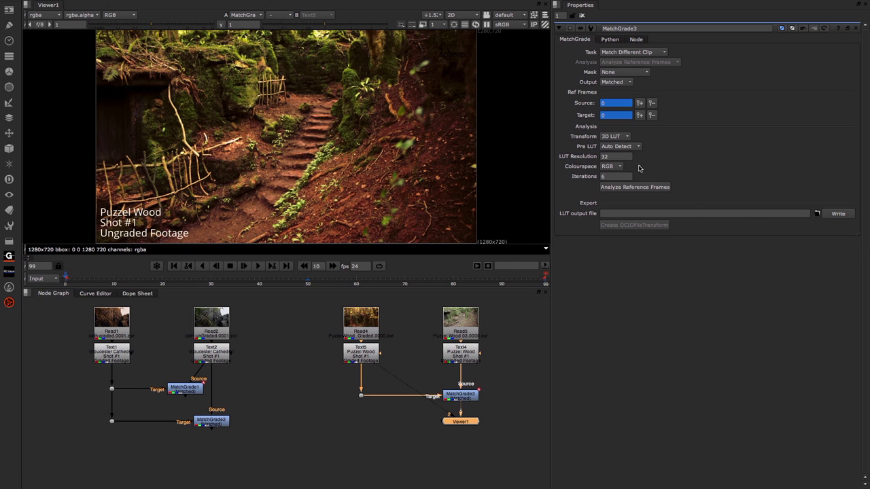
{"action": "left_click", "coordinate": [613, 157]}
{"action": "mouse_move", "coordinate": [615, 156]}
{"action": "double_click", "coordinate": [599, 157]}
{"action": "type", "text": "64"}
{"action": "key", "text": "Return"}
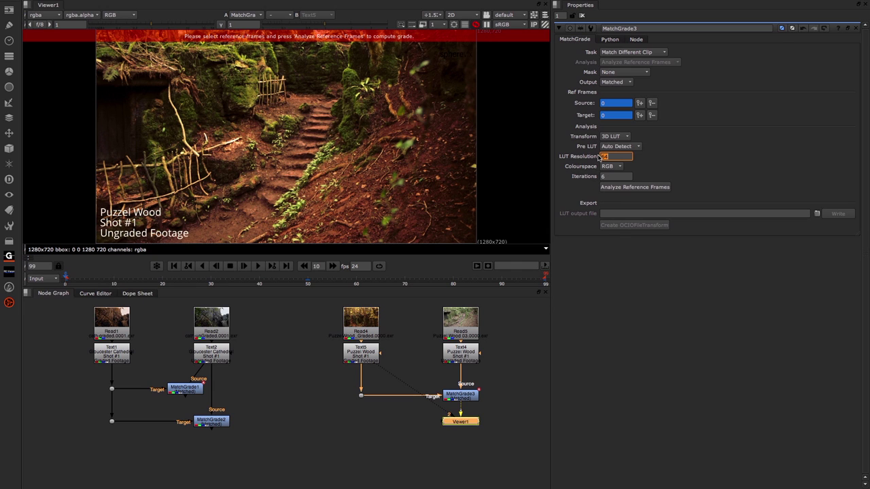
{"action": "left_click", "coordinate": [615, 187]}
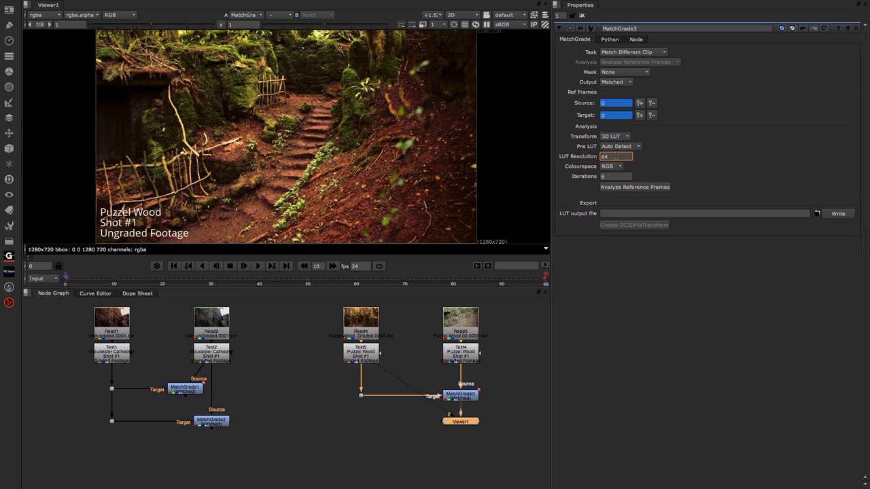
Re-analyse at LUT Resolution 16, then set the resolution back to 32
{"action": "type", "text": "16"}
{"action": "left_click", "coordinate": [632, 186]}
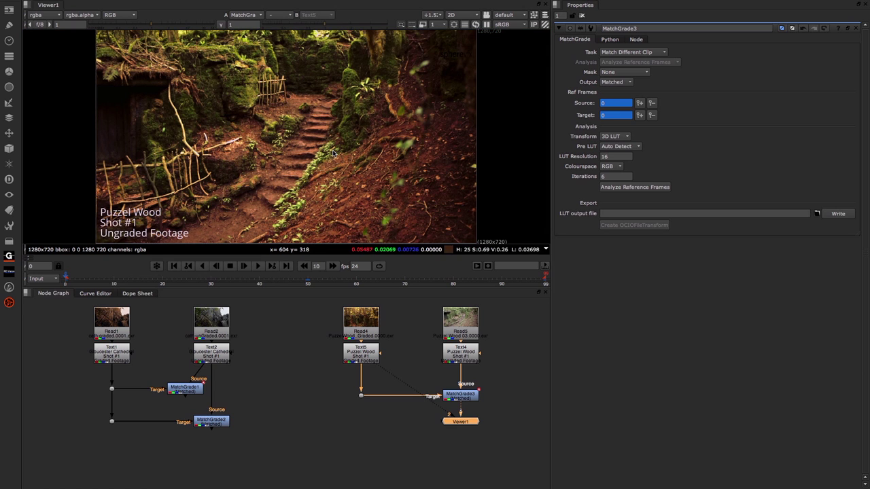
{"action": "left_click", "coordinate": [615, 156]}
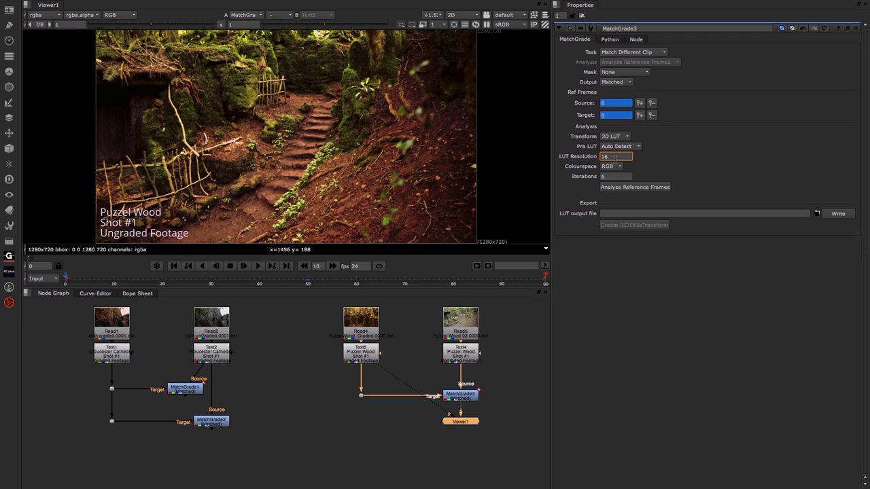
{"action": "type", "text": "32"}
{"action": "key", "text": "Return"}
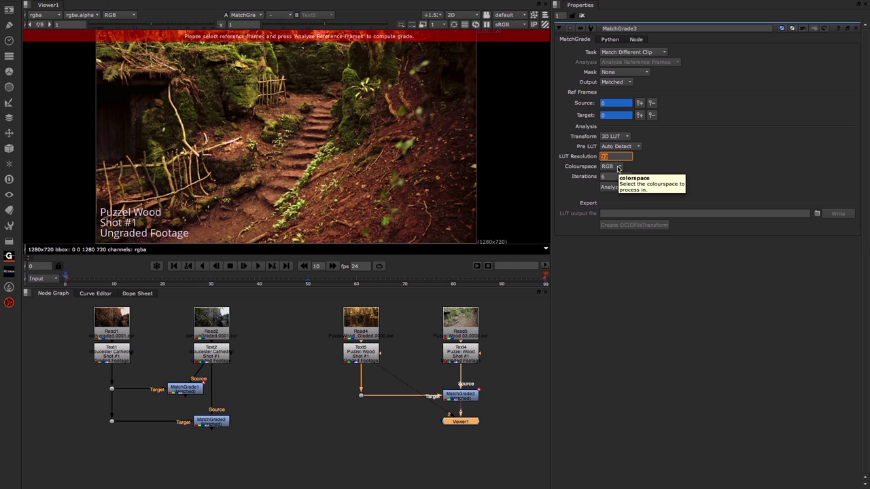
Keep Colourspace on RGB and re-analyse all reference frames at LUT resolution 32
{"action": "left_click", "coordinate": [617, 167]}
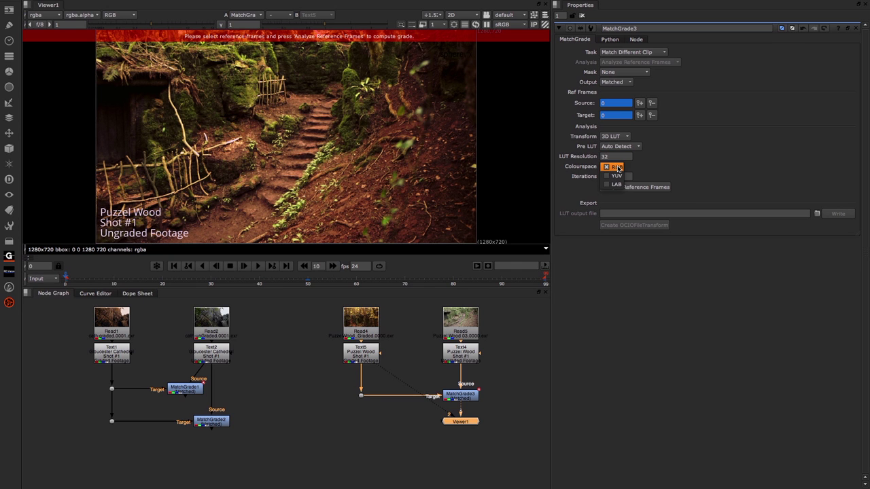
{"action": "left_click", "coordinate": [618, 168]}
{"action": "left_click", "coordinate": [618, 167]}
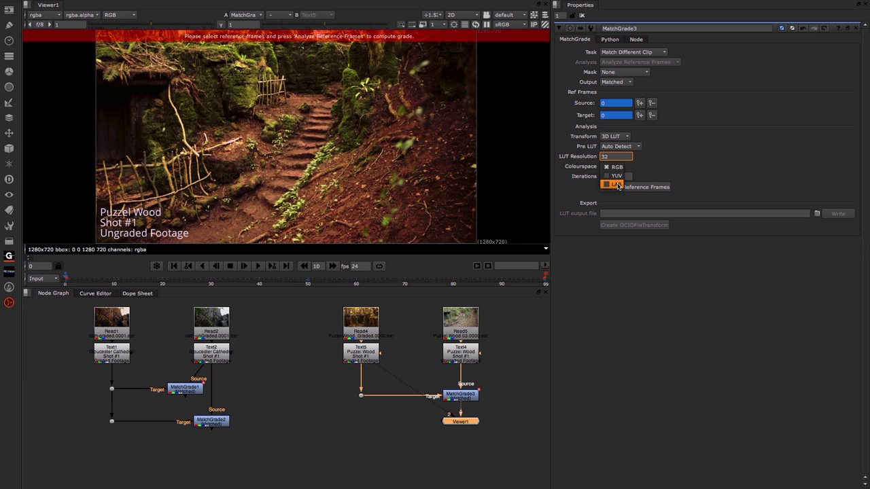
{"action": "left_click", "coordinate": [690, 169]}
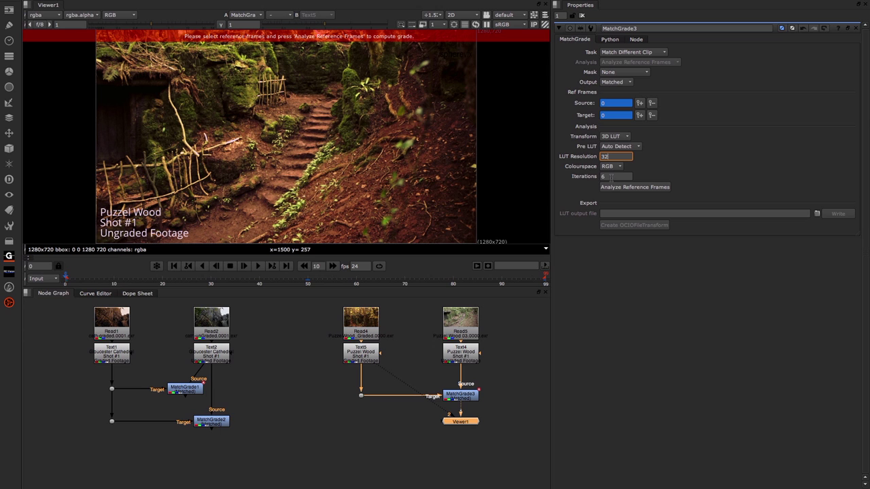
{"action": "left_click", "coordinate": [617, 187]}
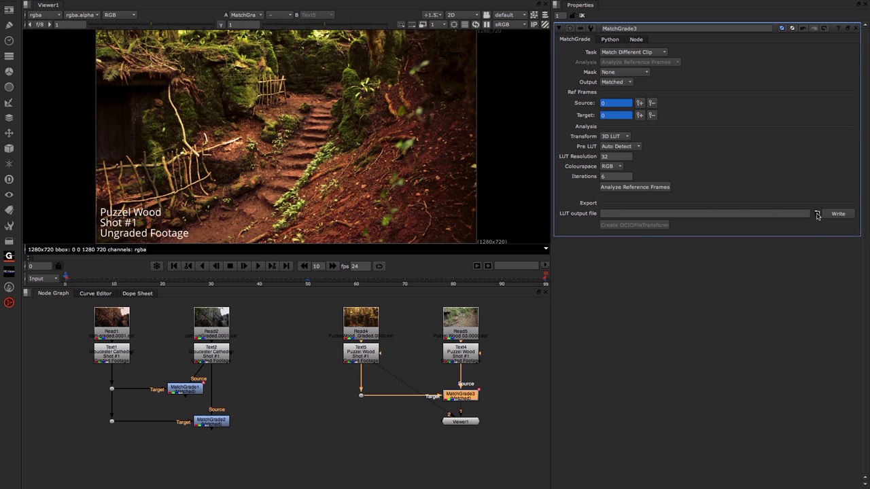
Set the LUT output file to matchGradeLUT.csp in the Desktop/LUT folder
{"action": "left_click", "coordinate": [816, 214]}
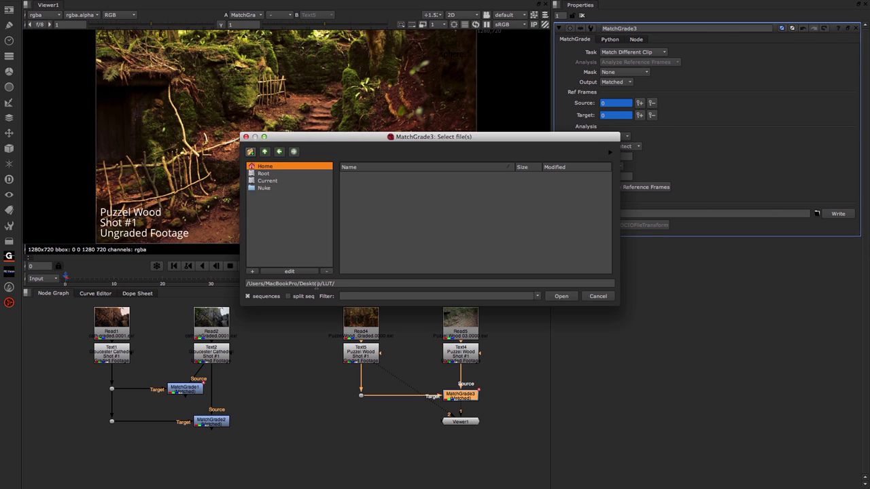
{"action": "left_click", "coordinate": [348, 285]}
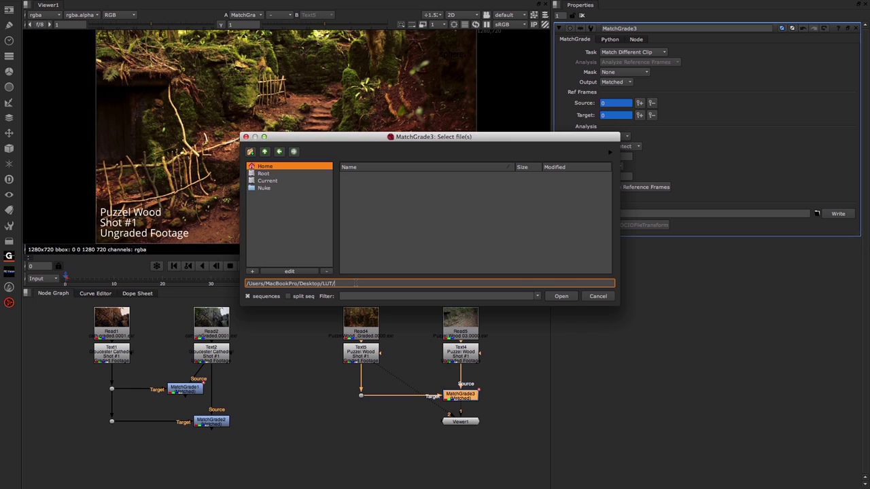
{"action": "type", "text": "matchGradeLUT.cdl"}
{"action": "left_click", "coordinate": [563, 297]}
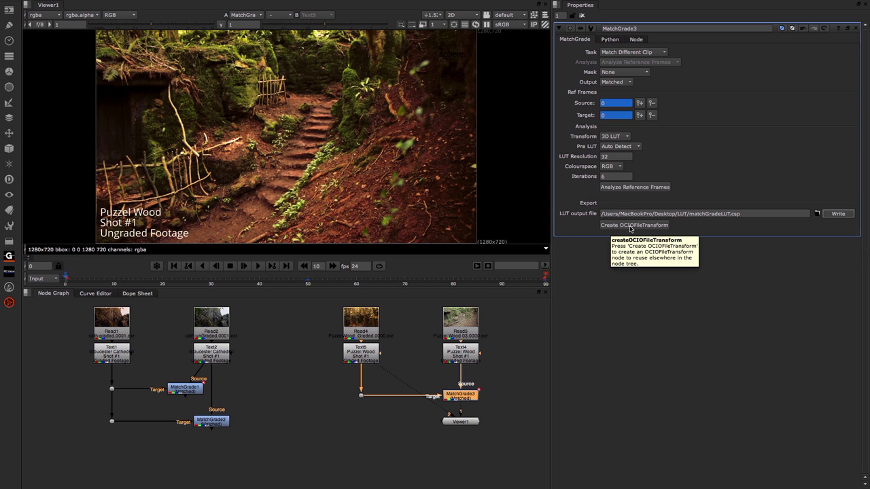
Create an OCIOFileTransform node from the LUT and wire Viewer1 to it
{"action": "left_click", "coordinate": [630, 227]}
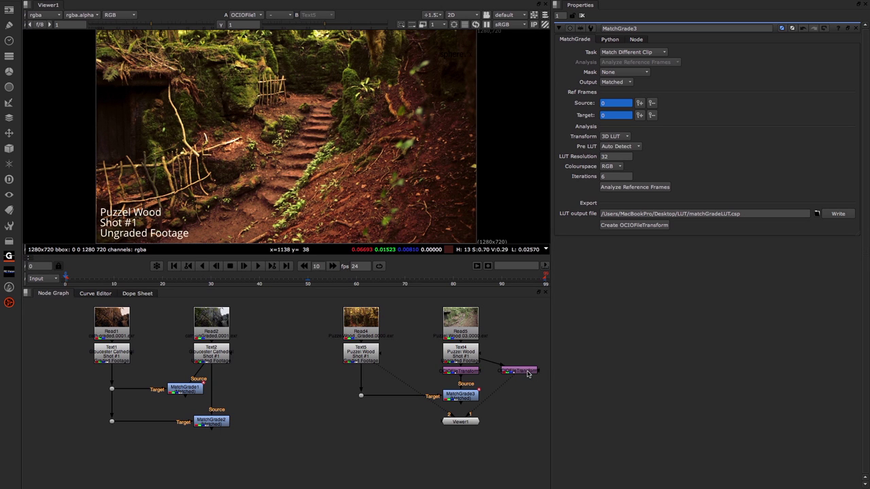
{"action": "left_click_drag", "start_coordinate": [450, 412], "coordinate": [416, 407]}
{"action": "left_click_drag", "start_coordinate": [468, 417], "coordinate": [530, 419]}
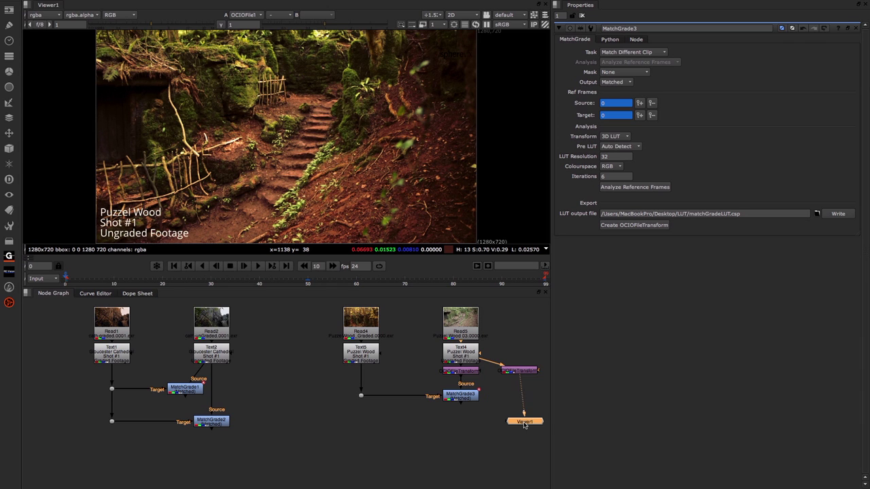
{"action": "left_click", "coordinate": [469, 395]}
{"action": "left_click", "coordinate": [522, 422]}
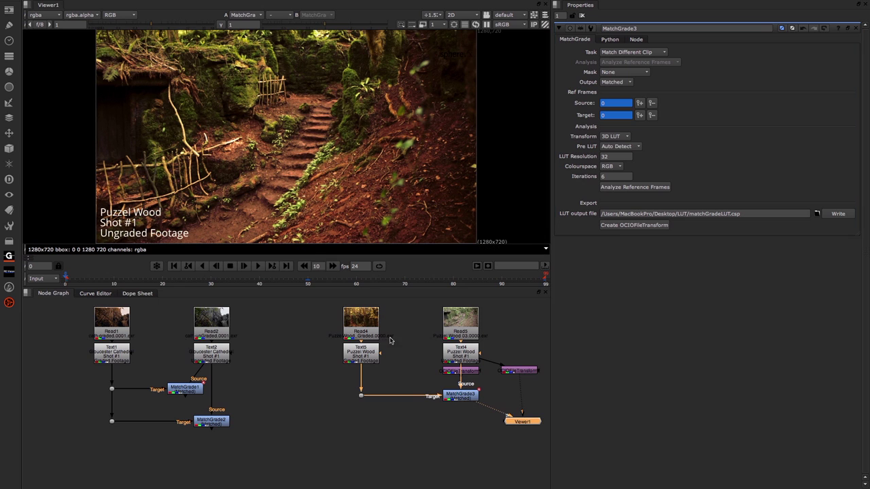
{"action": "key", "text": "f"}
Compare the OCIOFile1 result against MatchGrade3 in the viewer
{"action": "key", "text": "2"}
{"action": "key", "text": "1"}
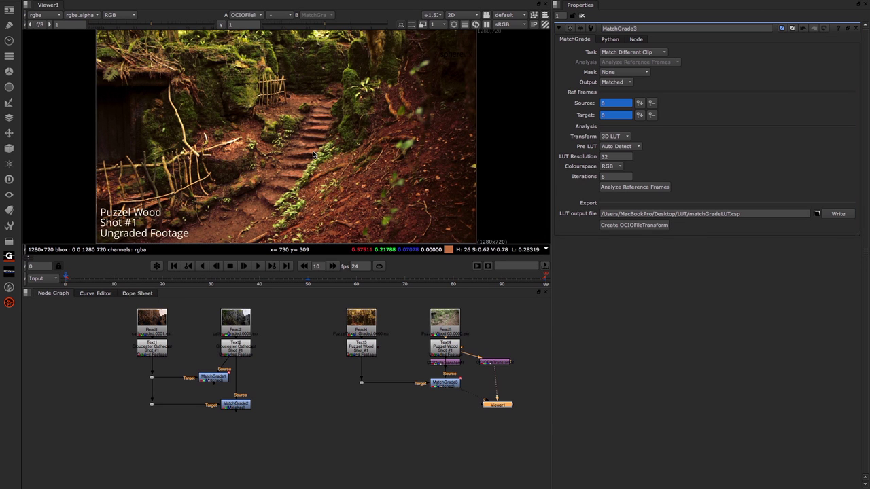
{"action": "key", "text": "2"}
{"action": "key", "text": "1"}
{"action": "key", "text": "2"}
{"action": "key", "text": "1"}
{"action": "key", "text": "2"}
{"action": "key", "text": "1"}
{"action": "key", "text": "2"}
{"action": "key", "text": "1"}
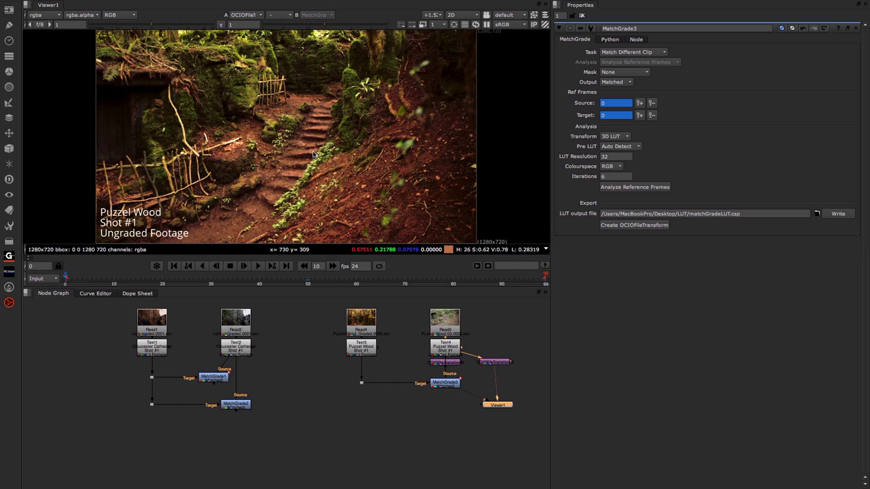